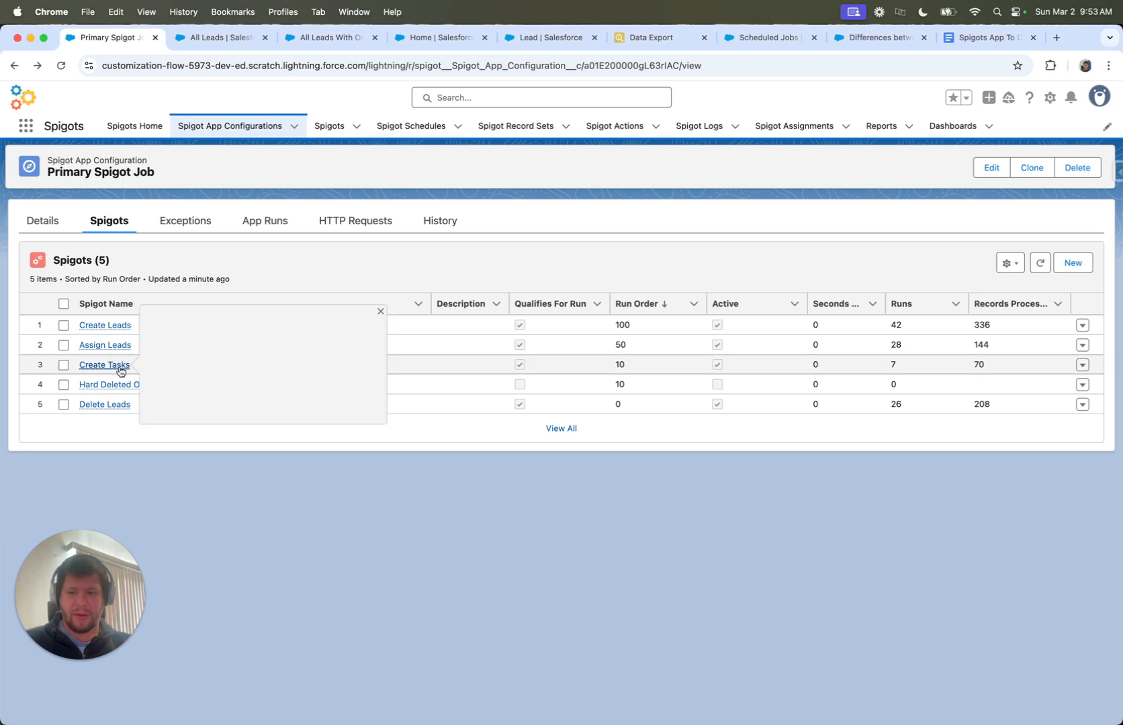
Open the Create Tasks spigot's Leads Owned By Sales Team input record set and examine its Where condition.
left_click(120, 364)
left_click(129, 221)
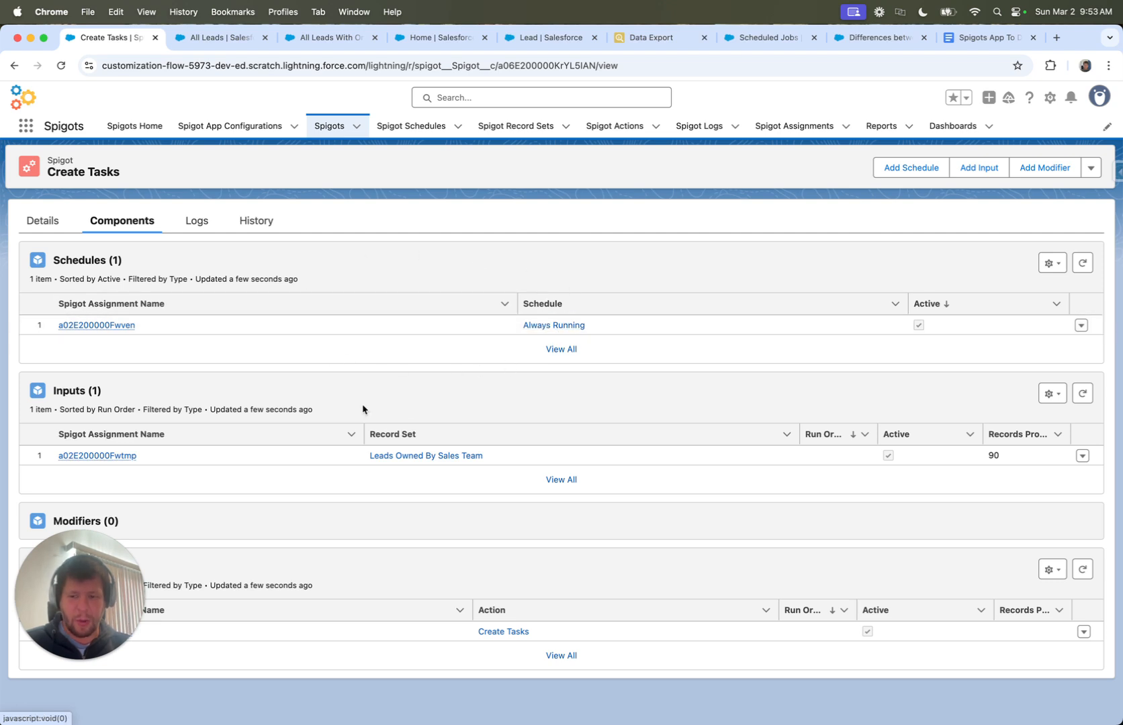
left_click(428, 457)
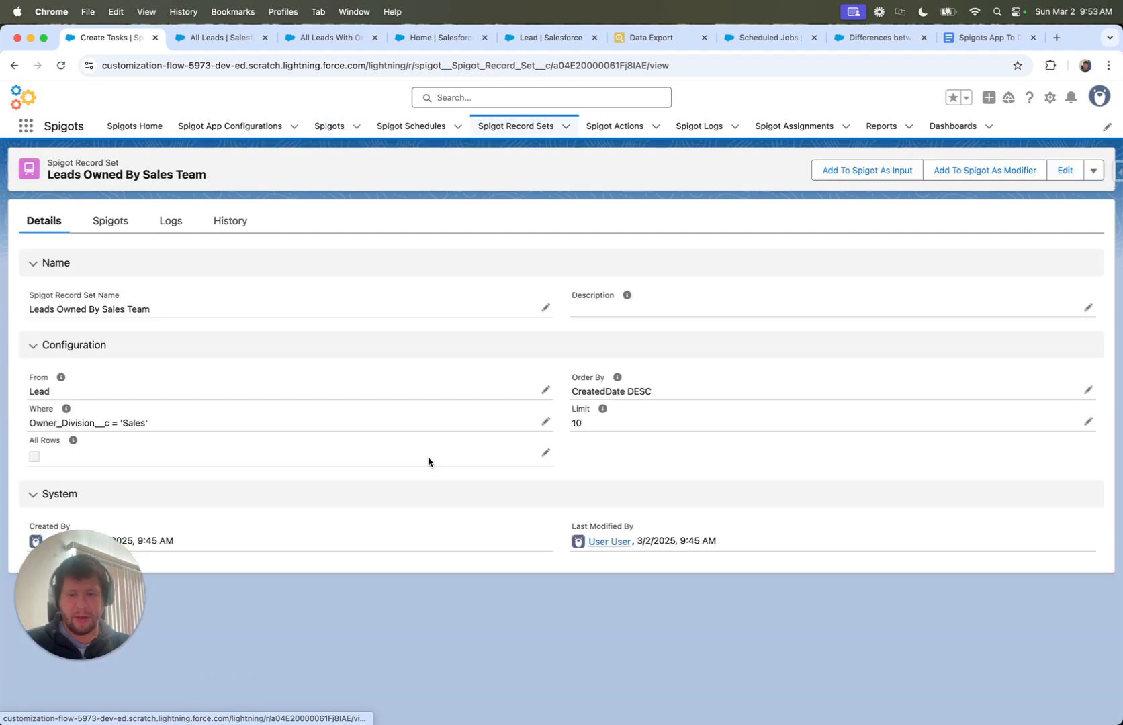
left_click_drag(35, 423, 148, 427)
left_click(32, 423)
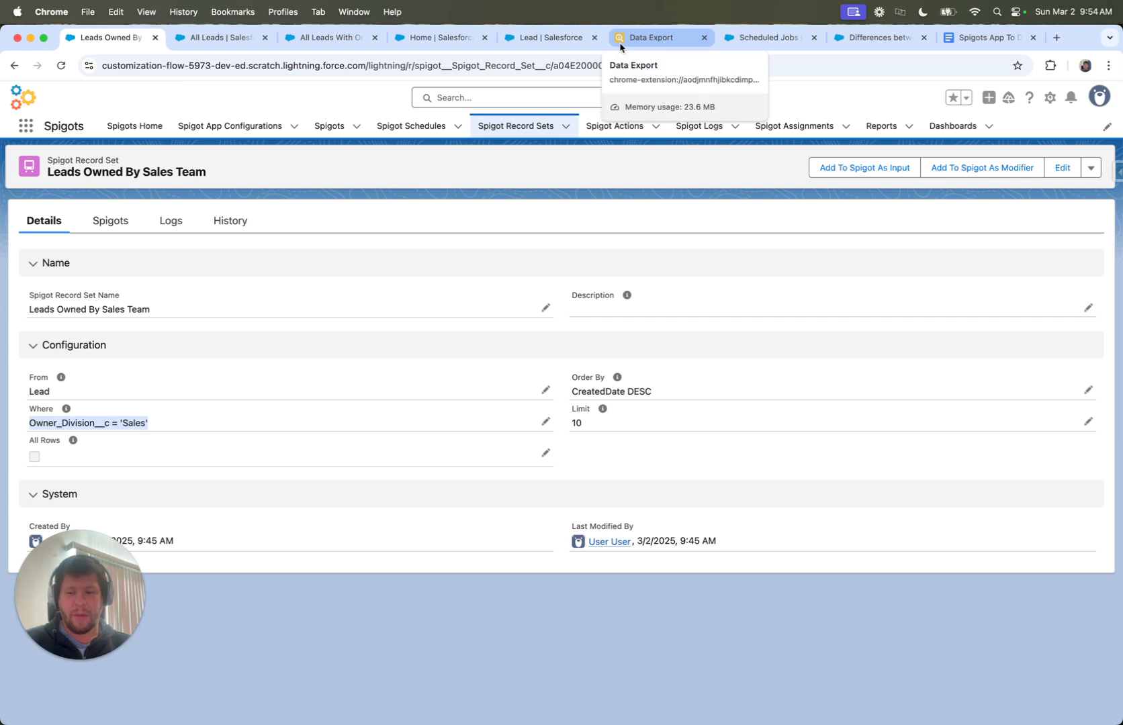
Try changing the record set's Where condition to Owner.Division = 'Sales'.
left_click(545, 421)
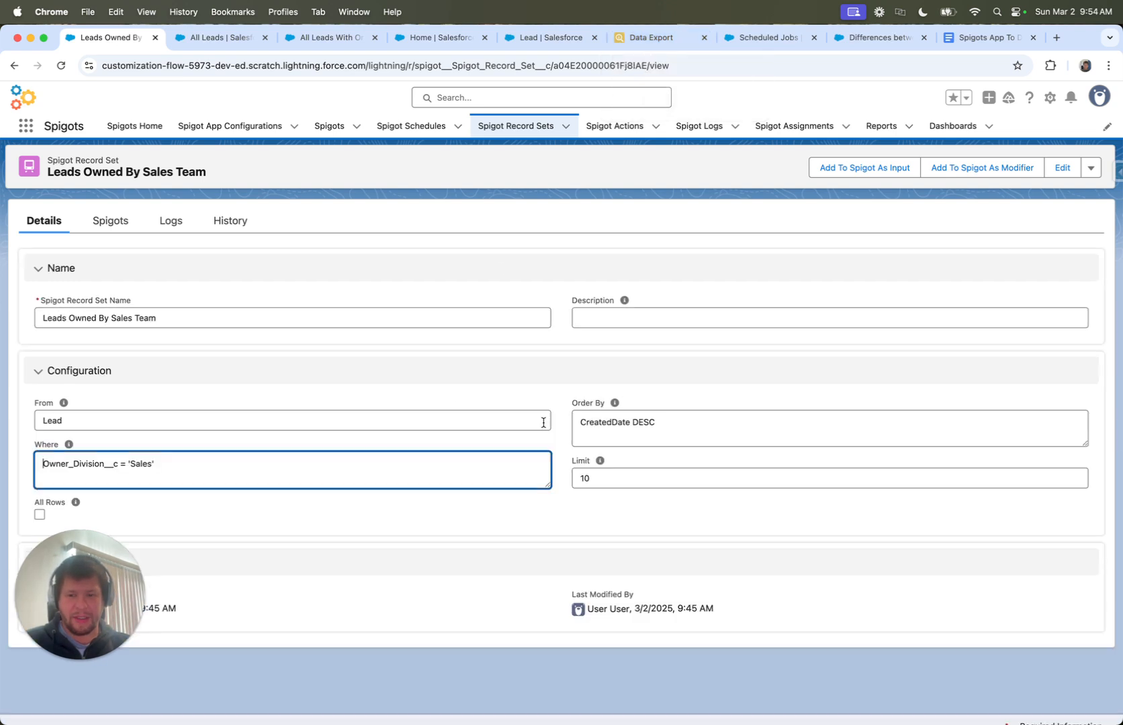
key("super+a")
type("O")
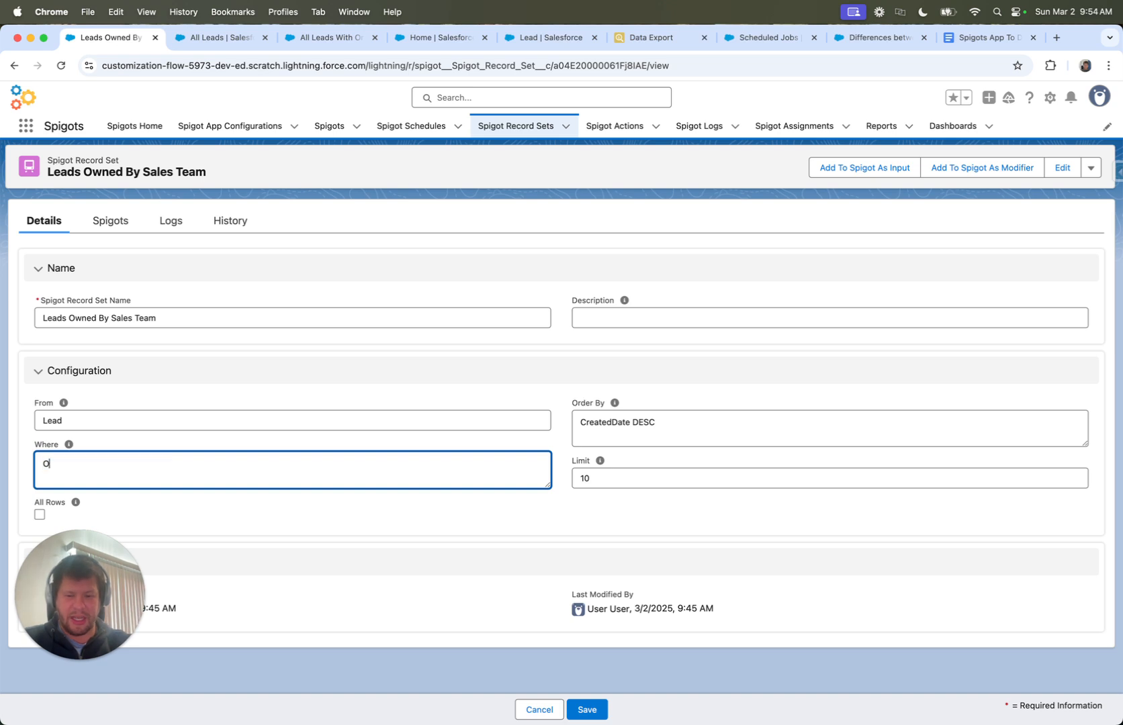
type("wner.Division = 'Sales")
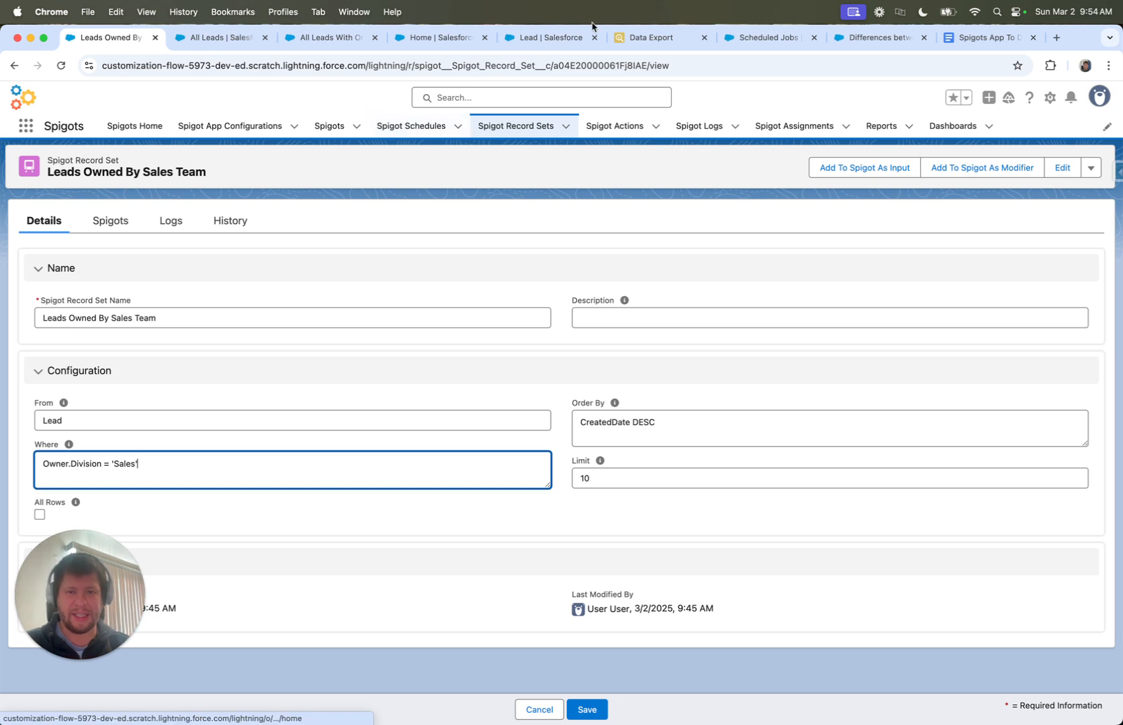
Run the Data Export lead query as written, then rerun it with the filter changed to Owner.Division = 'Sales'.
left_click(644, 37)
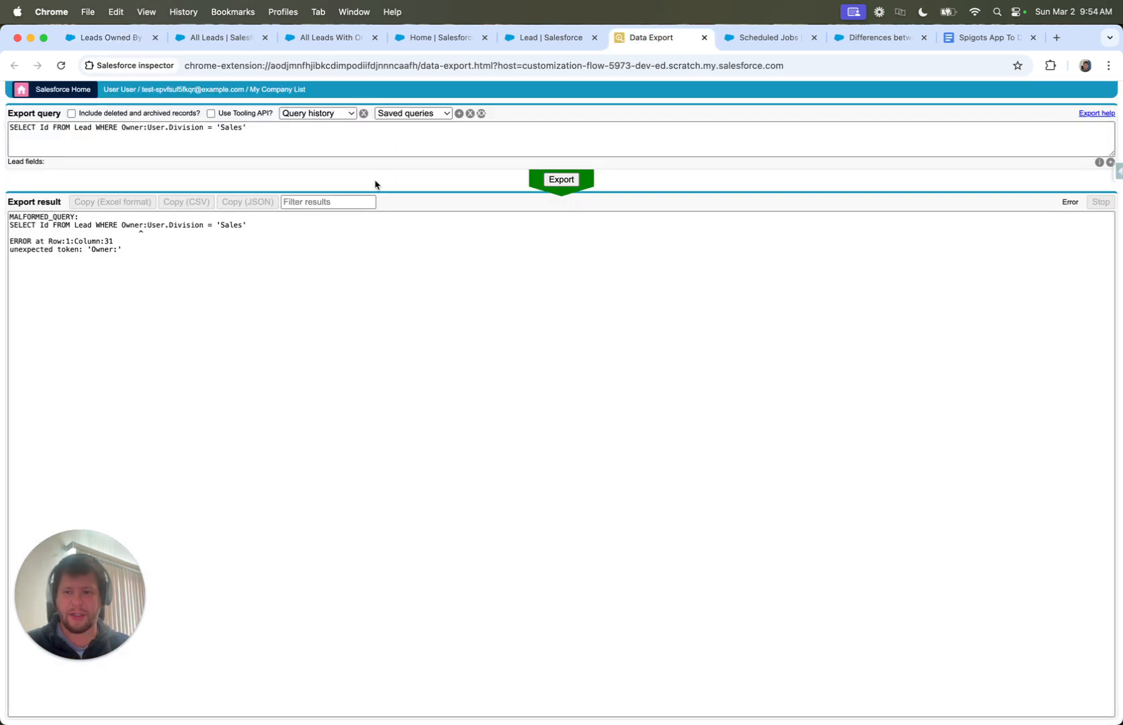
left_click(560, 180)
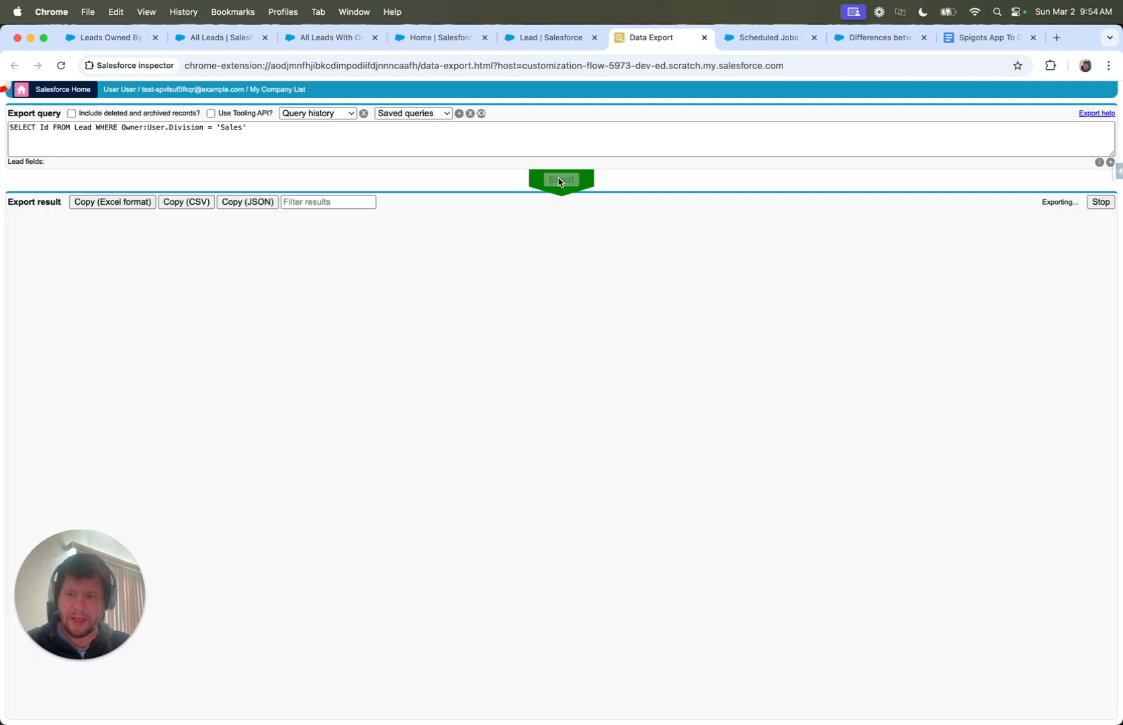
left_click_drag(164, 127, 147, 128)
type(".")
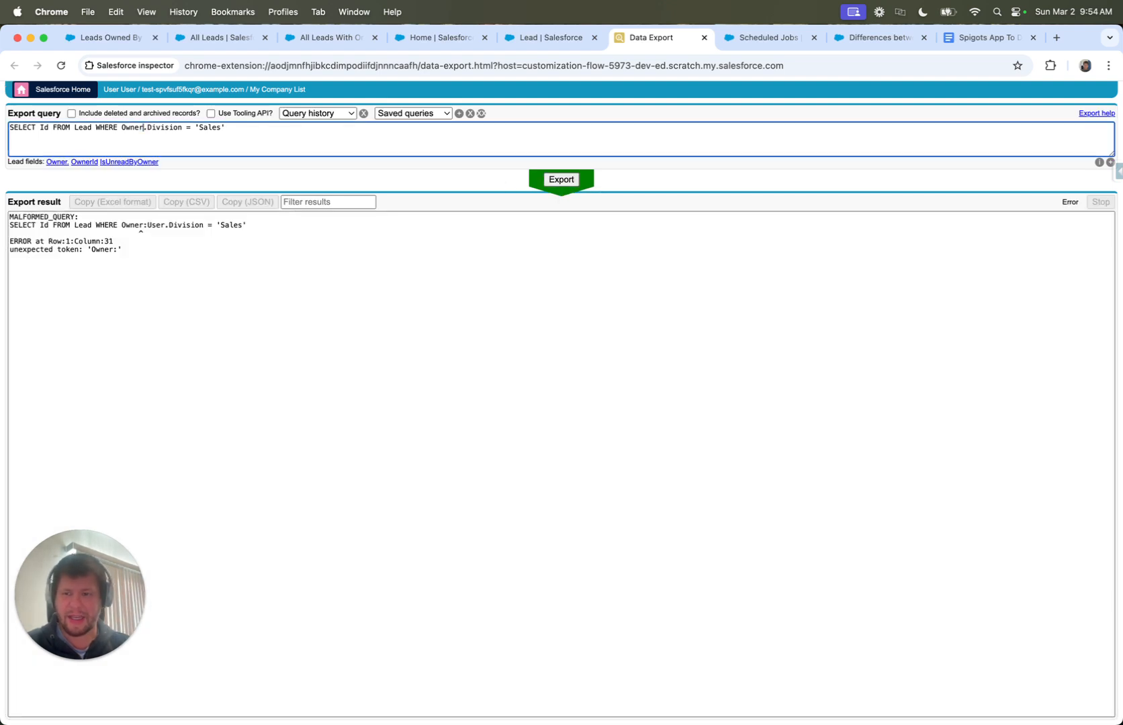
left_click(548, 182)
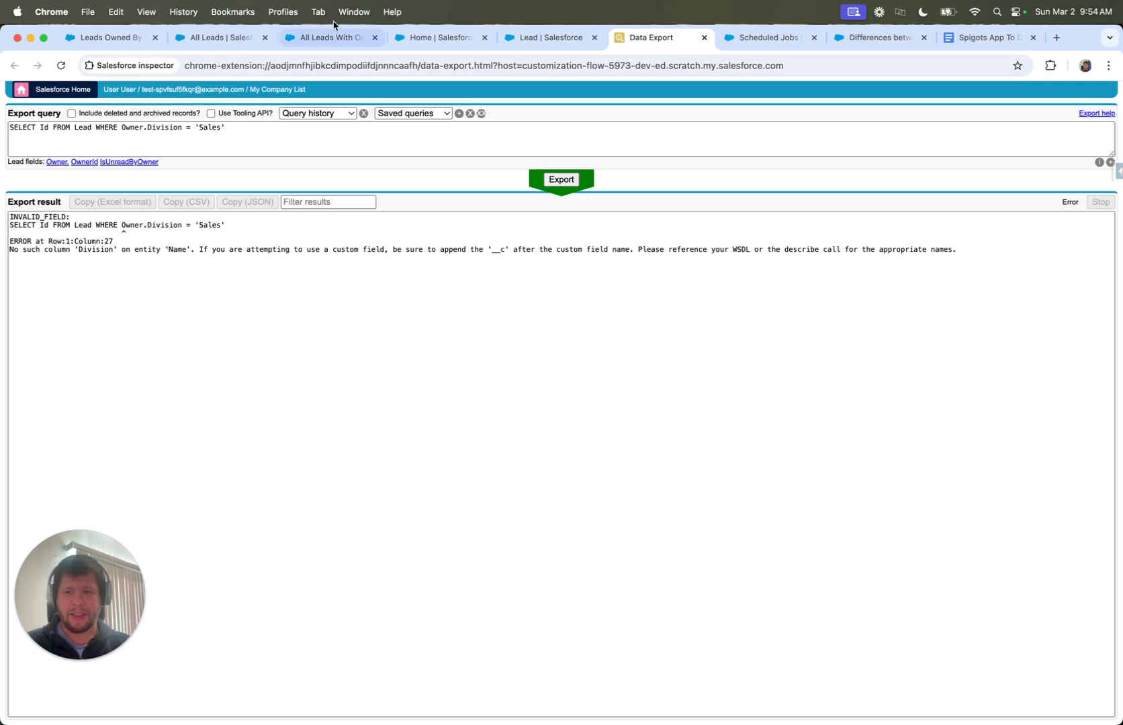
Search the Lead object's fields for "owner" and examine the formula of the Owner Division field.
left_click(539, 42)
left_click(627, 228)
type("owner")
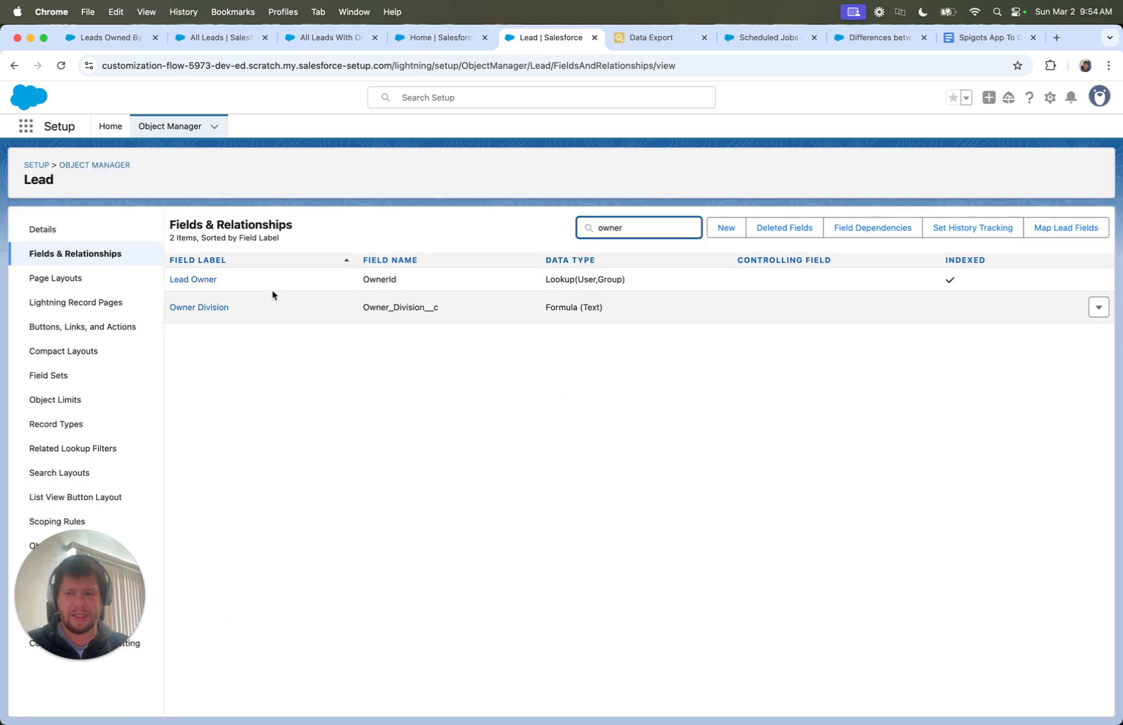
left_click(198, 308)
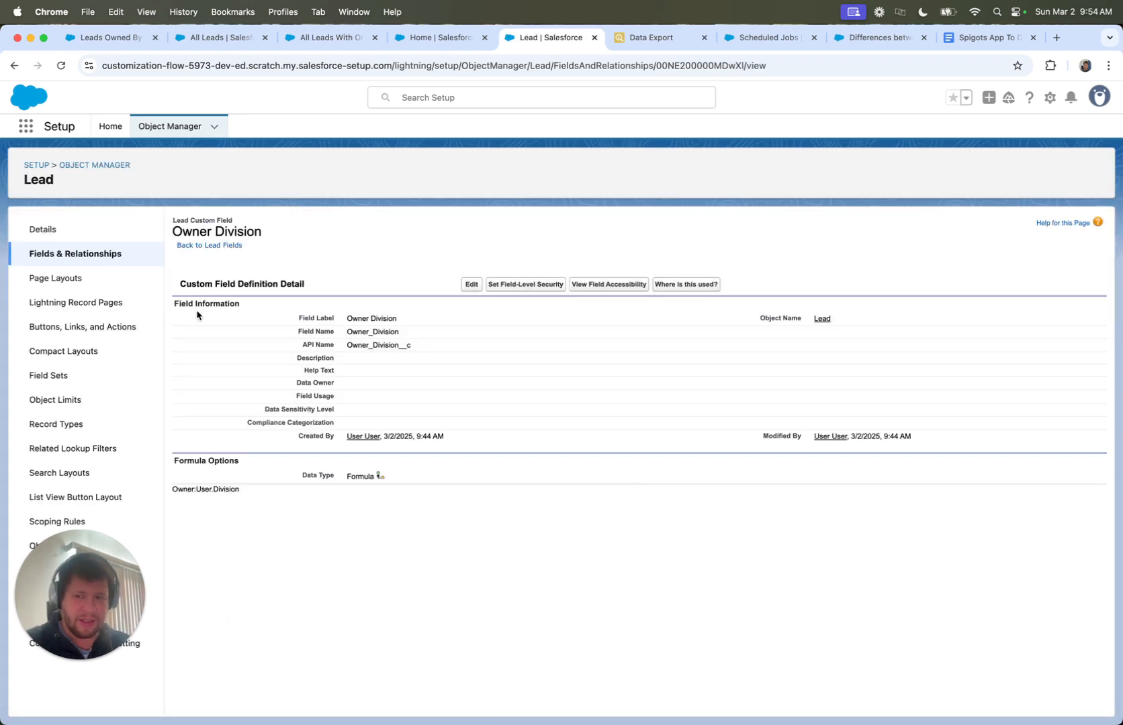
left_click_drag(237, 492, 170, 494)
double_click(180, 495)
double_click(197, 489)
left_click(197, 488)
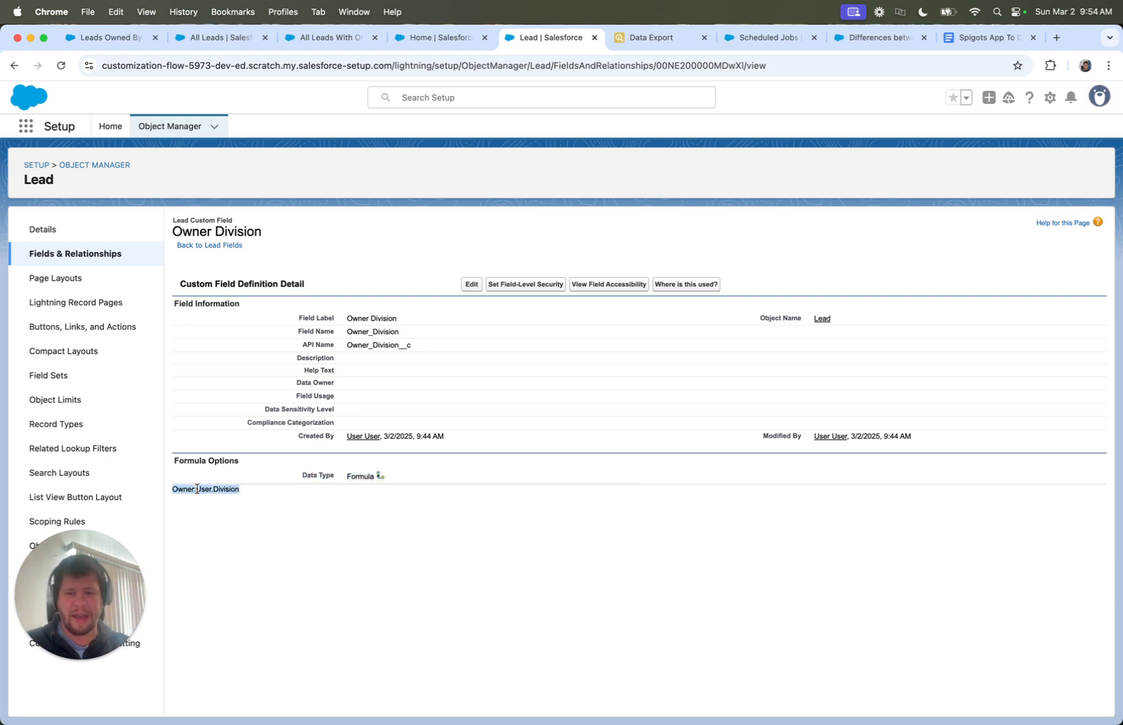
Discard the unsaved Where edit, then review the record set's order, limit and filter alongside the All Leads report.
left_click(111, 39)
left_click(538, 710)
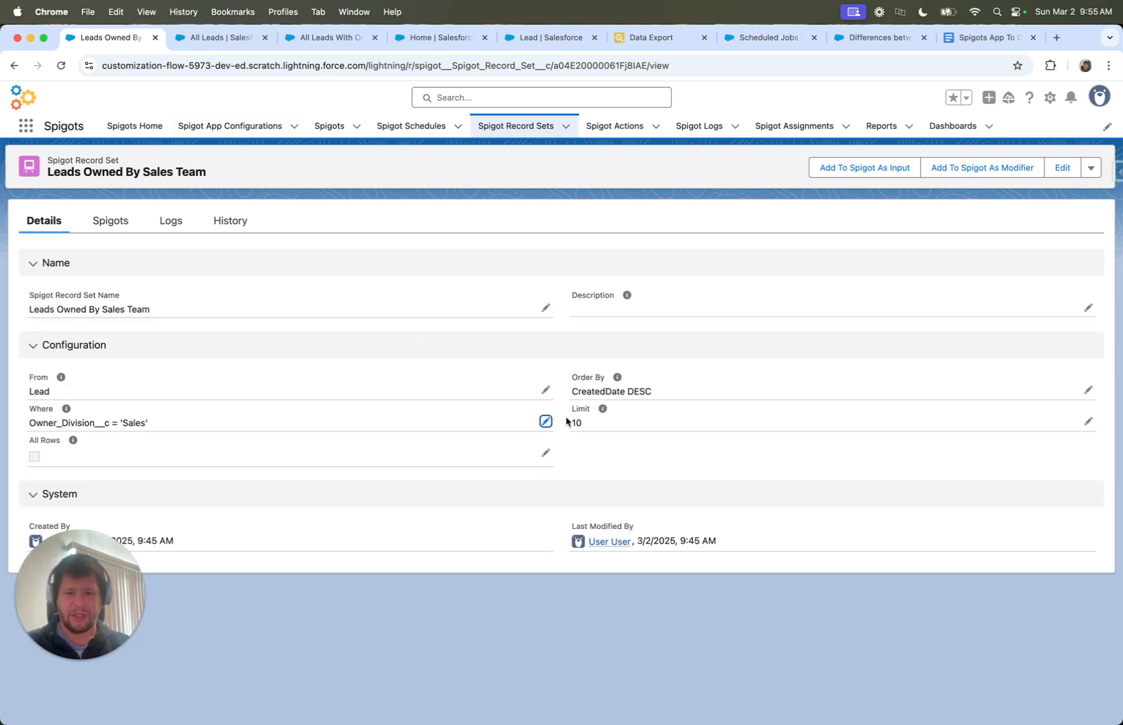
left_click_drag(570, 394, 616, 423)
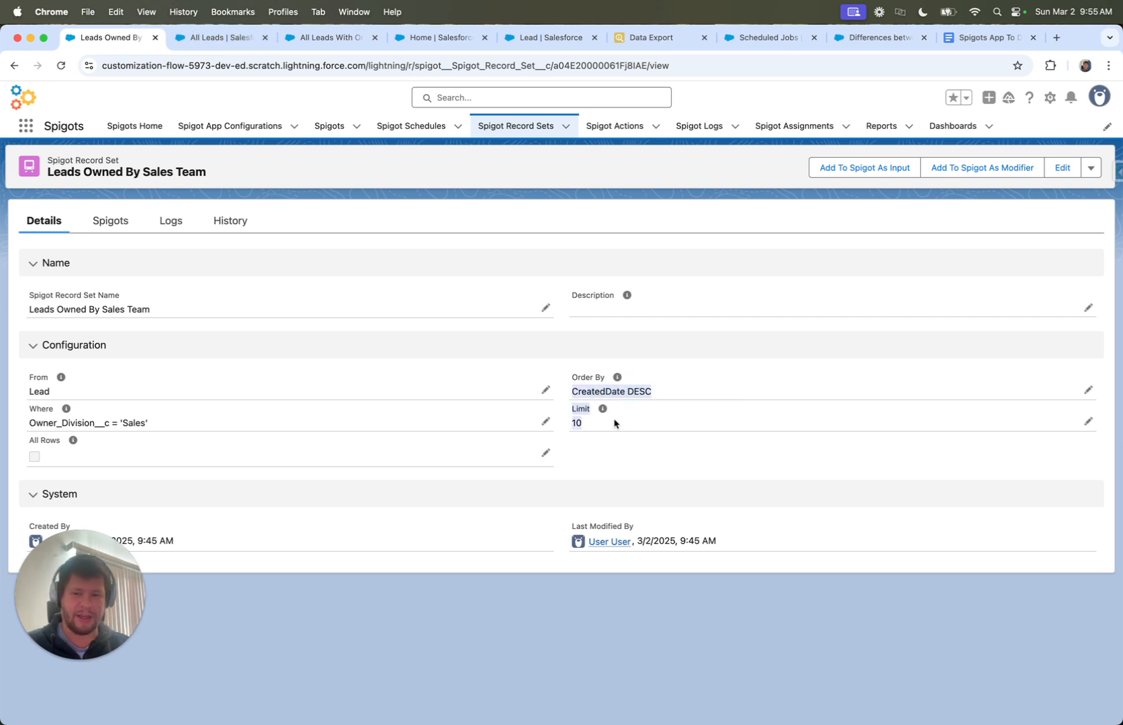
left_click_drag(147, 422, 94, 422)
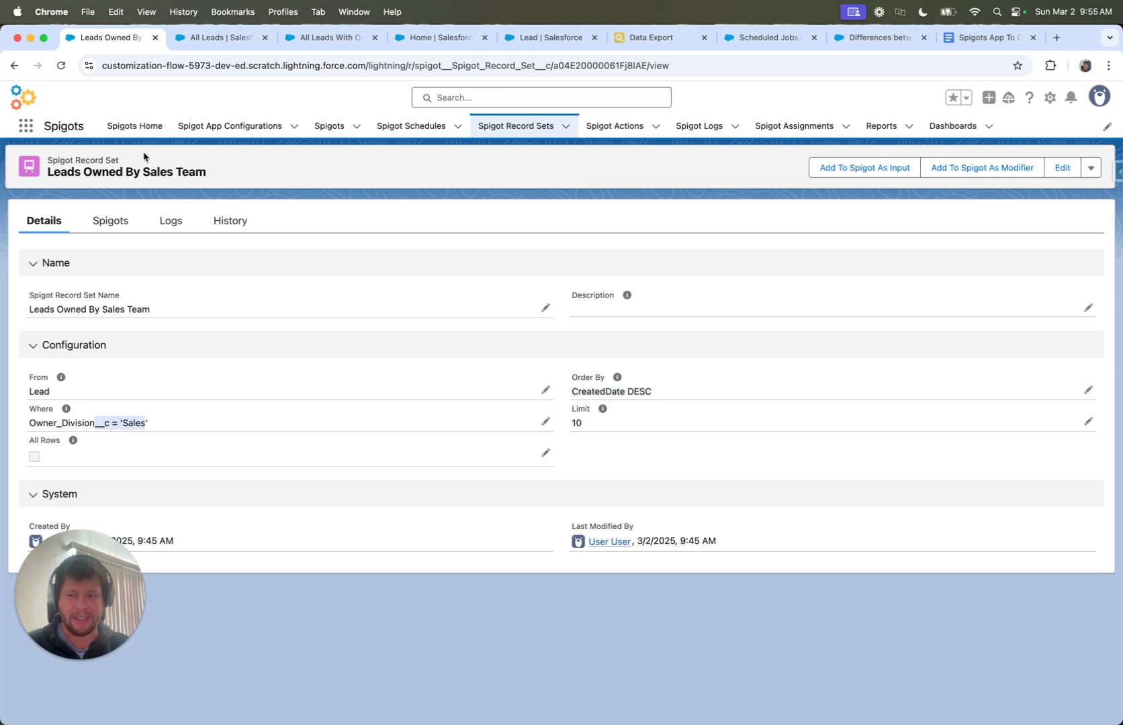
left_click(194, 39)
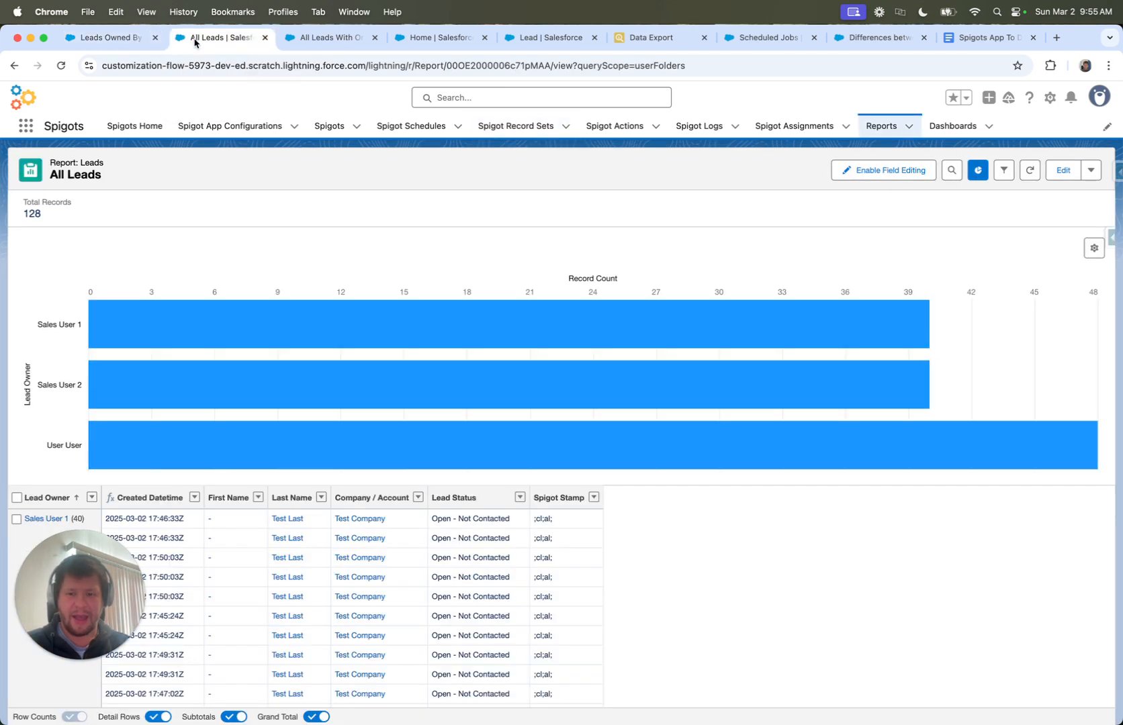
left_click(107, 38)
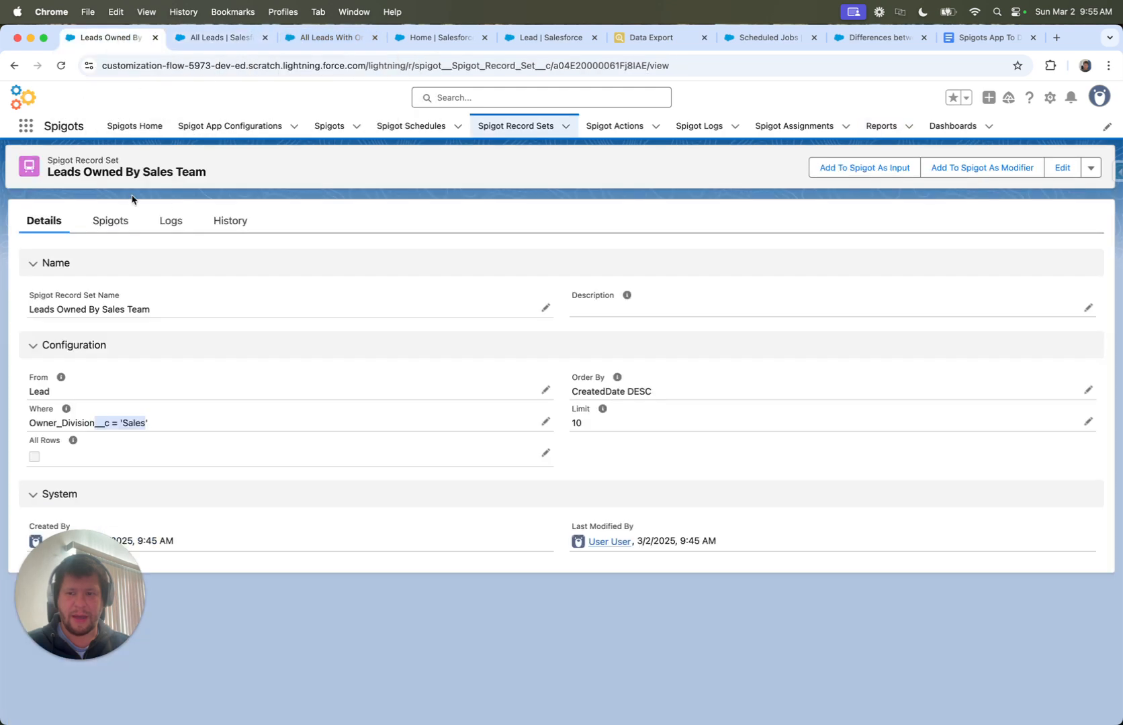
Open the Create Tasks action through the record set's linked spigot and examine its object and parameters.
left_click(108, 220)
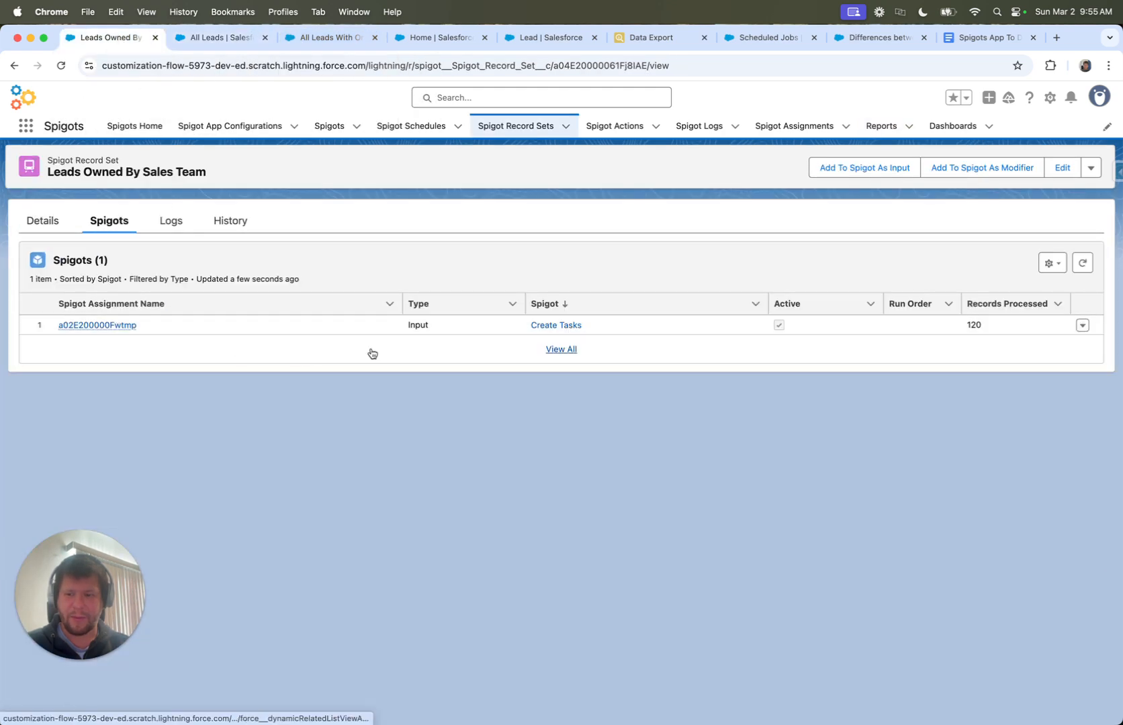
left_click(558, 328)
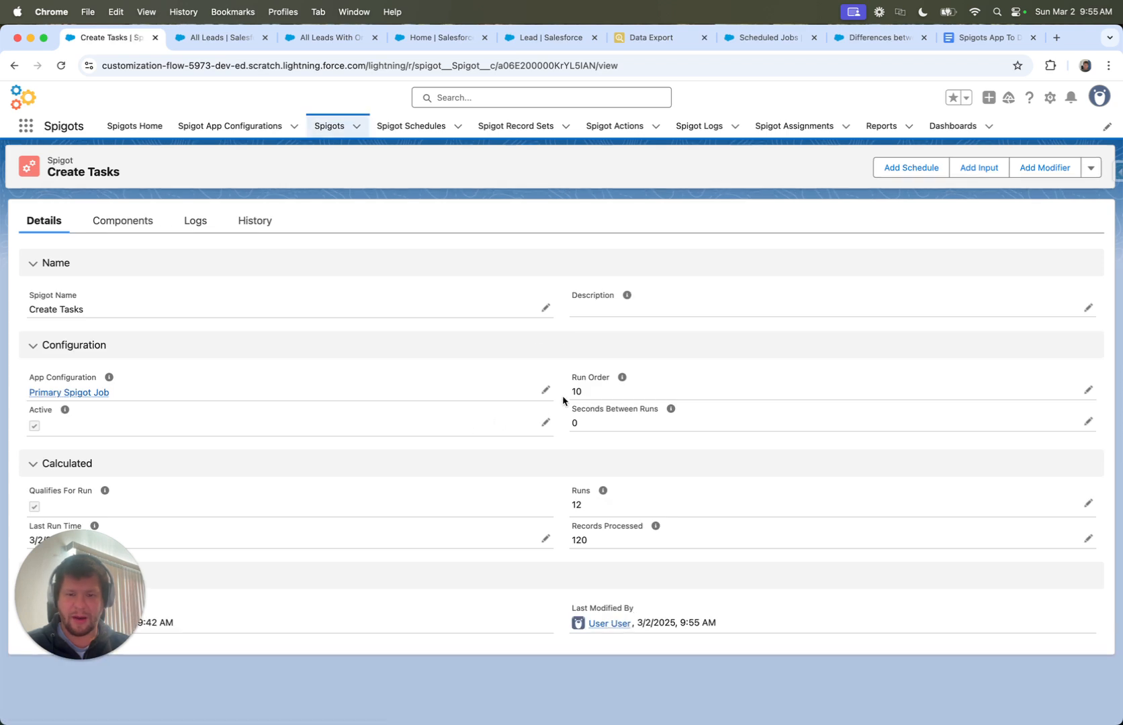
left_click(122, 220)
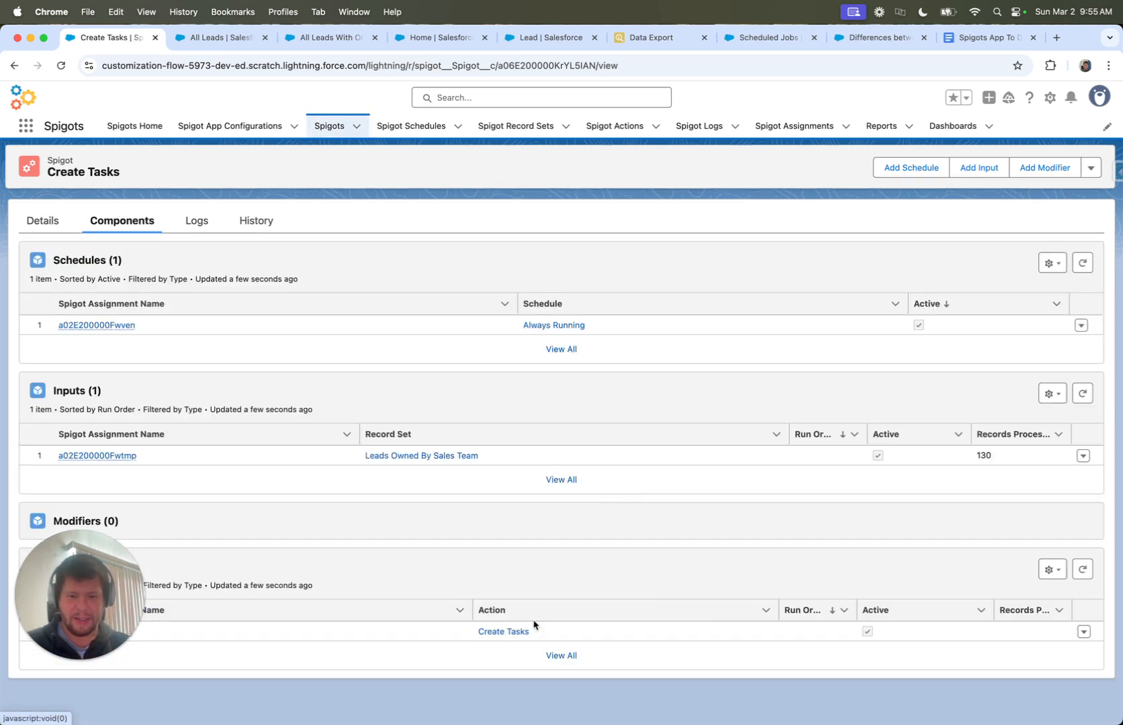
left_click(501, 633)
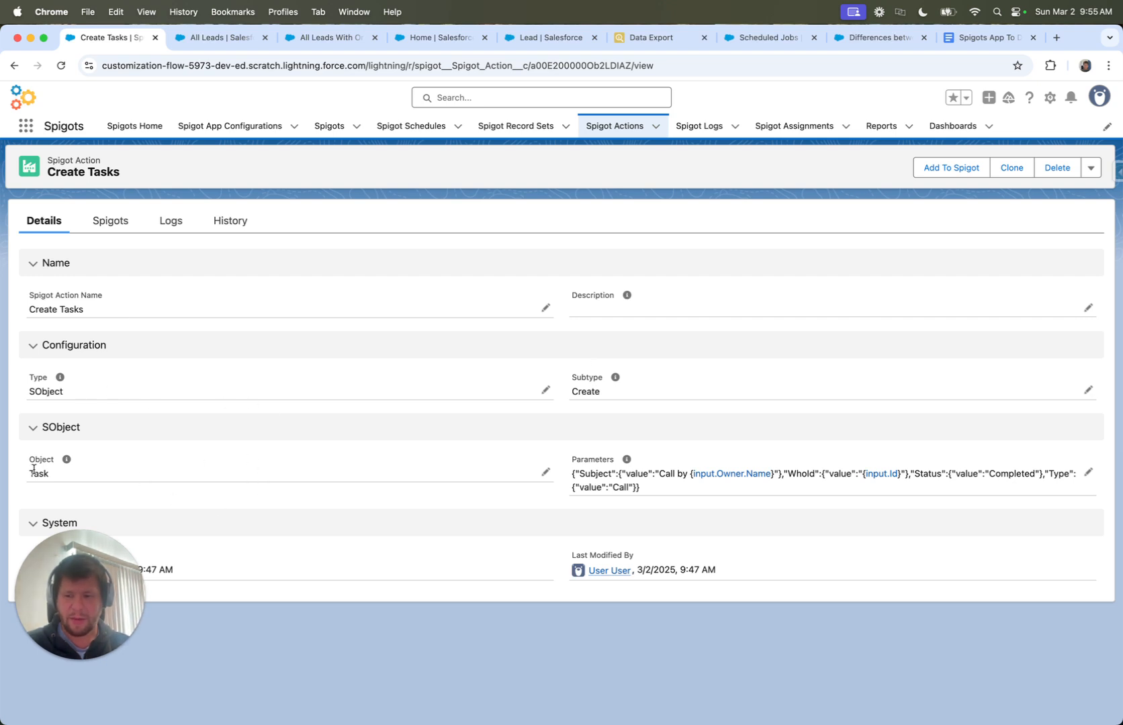
left_click_drag(29, 461, 53, 475)
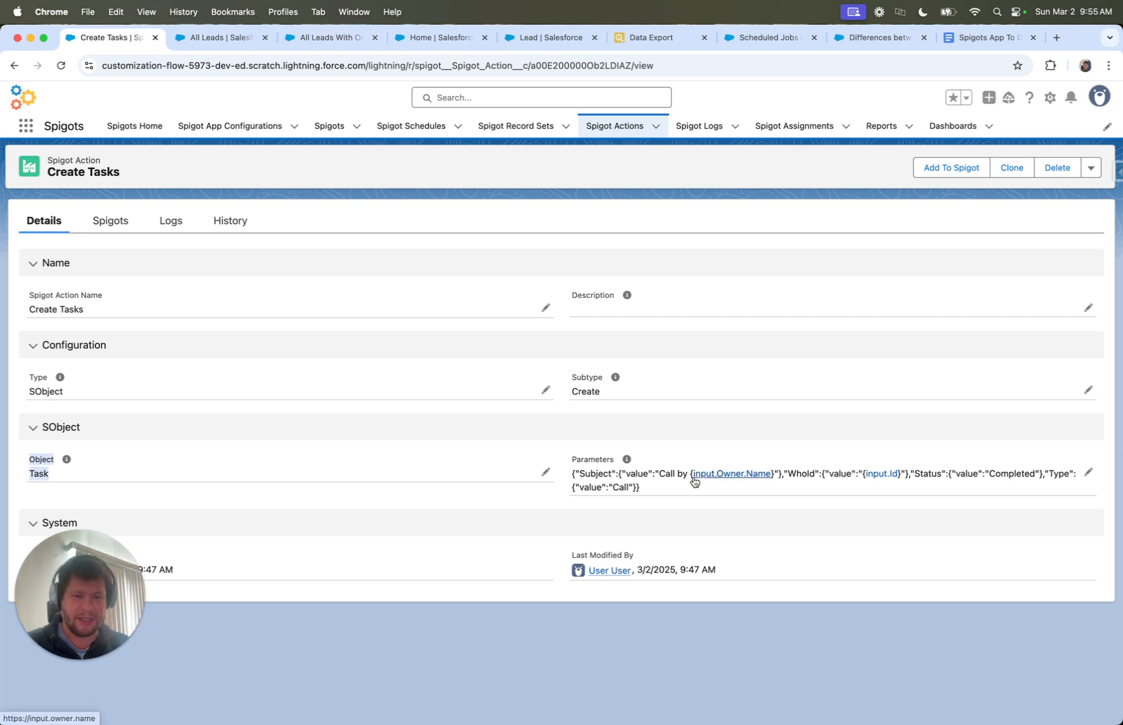
left_click_drag(658, 476, 965, 476)
left_click_drag(638, 489, 596, 474)
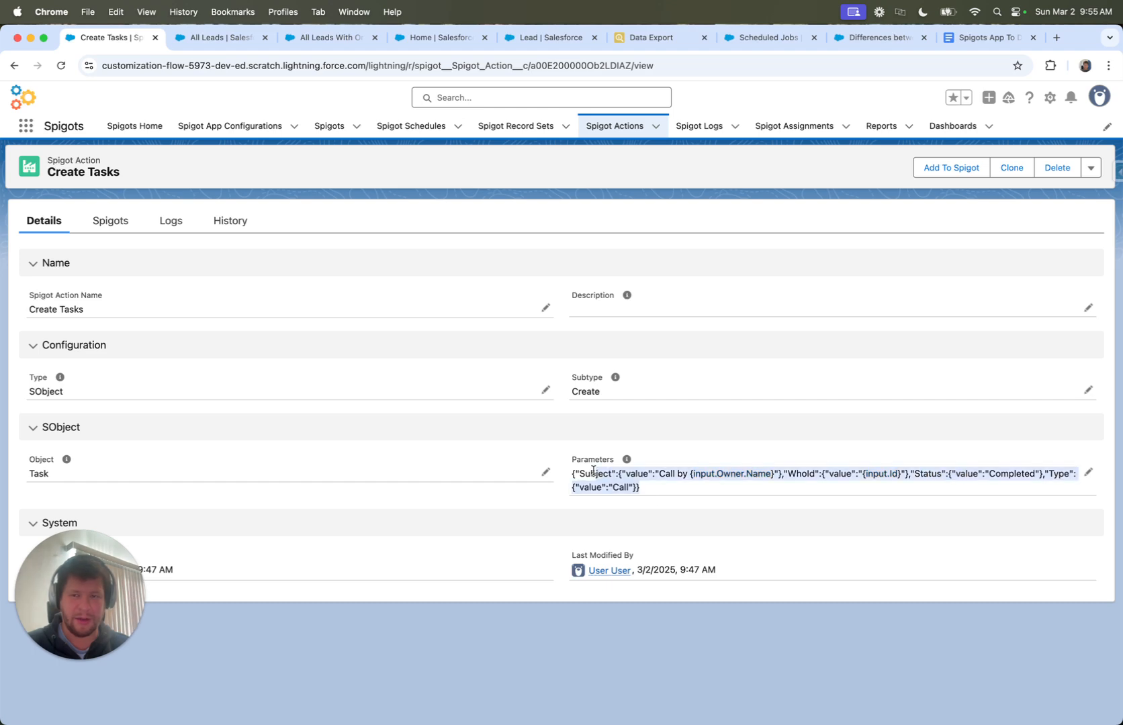
Refresh the All Leads With Or Without Activities report and examine the lead owners and call subjects.
left_click(324, 38)
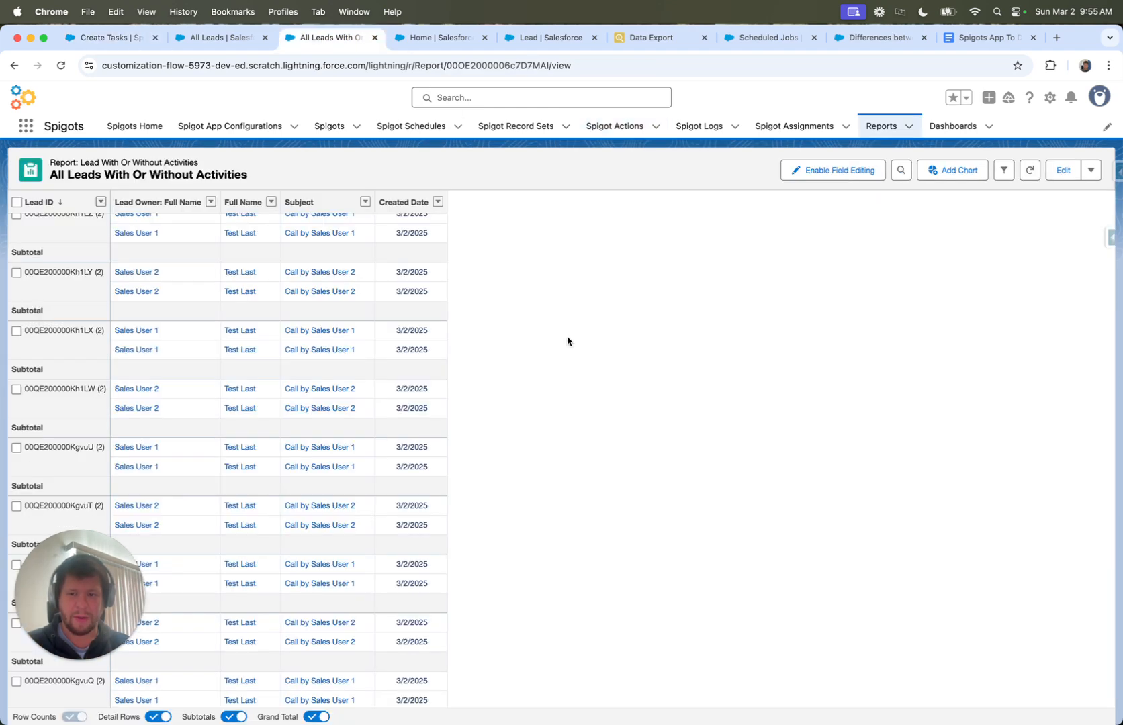
left_click(1030, 169)
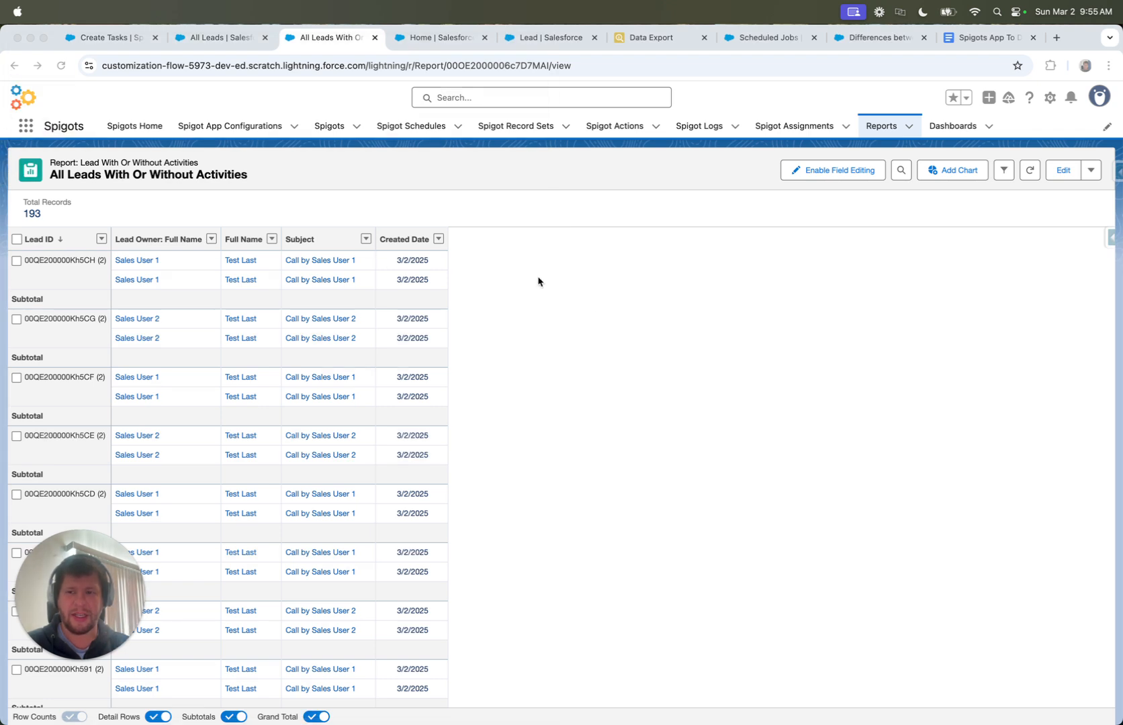
left_click(448, 264)
scroll(547, 350, "down", 10)
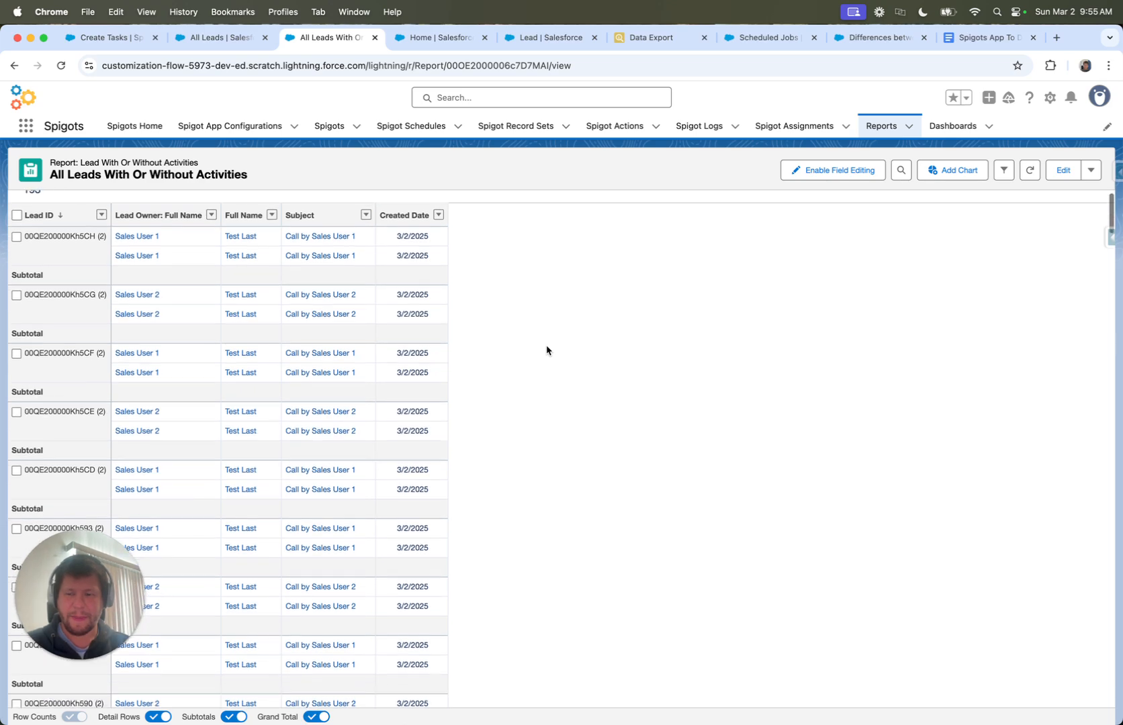
scroll(546, 350, "down", 20)
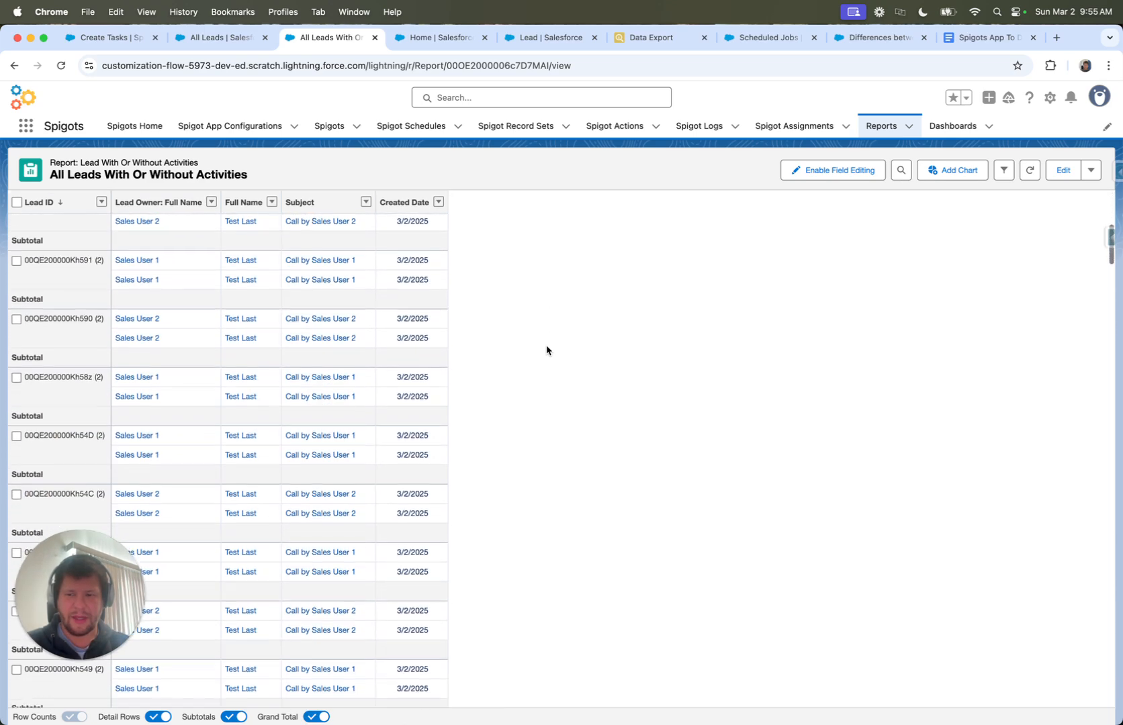
scroll(546, 350, "down", 20)
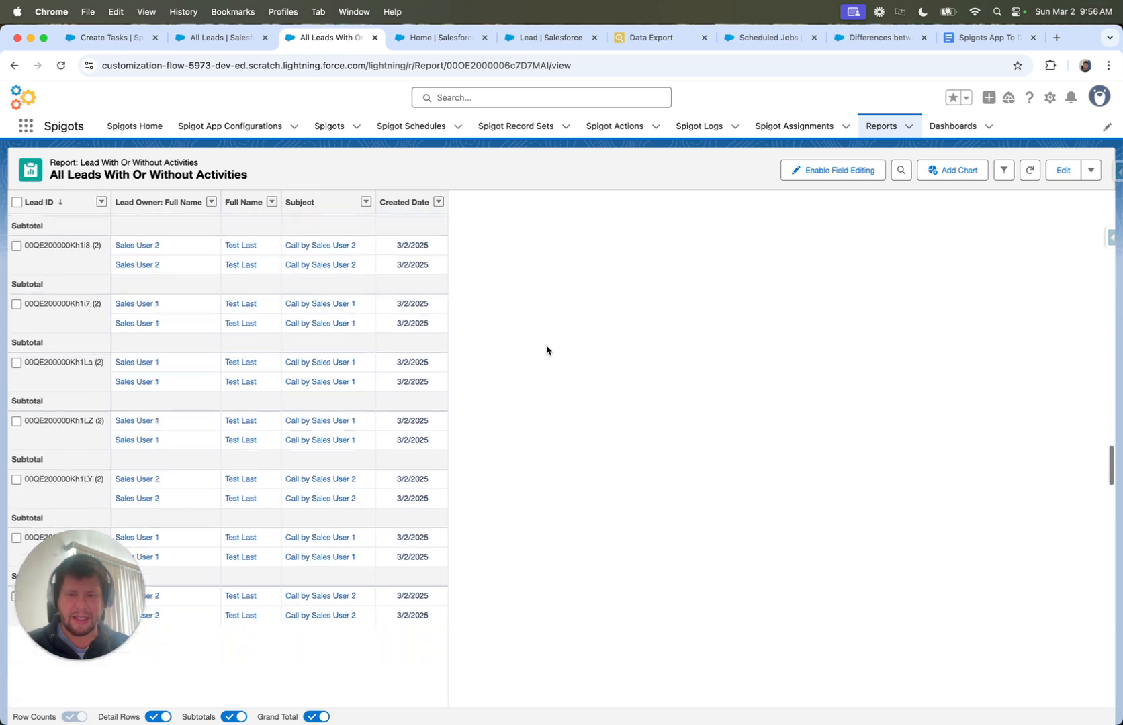
scroll(546, 350, "up", 1)
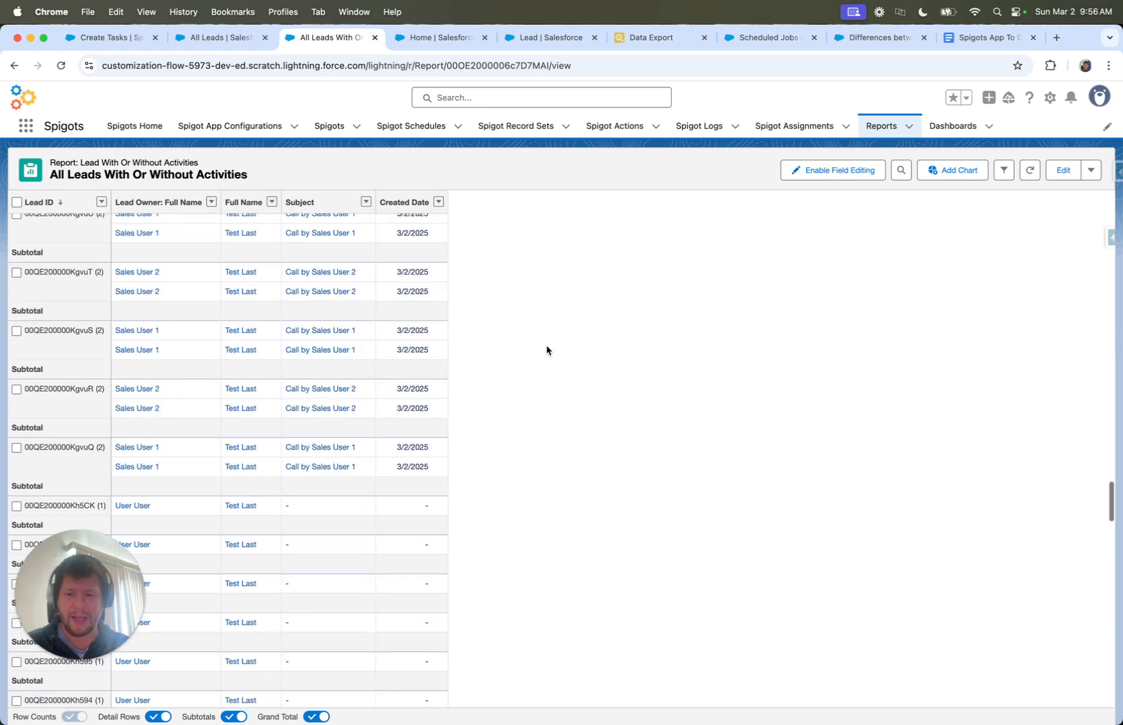
scroll(547, 350, "up", 20)
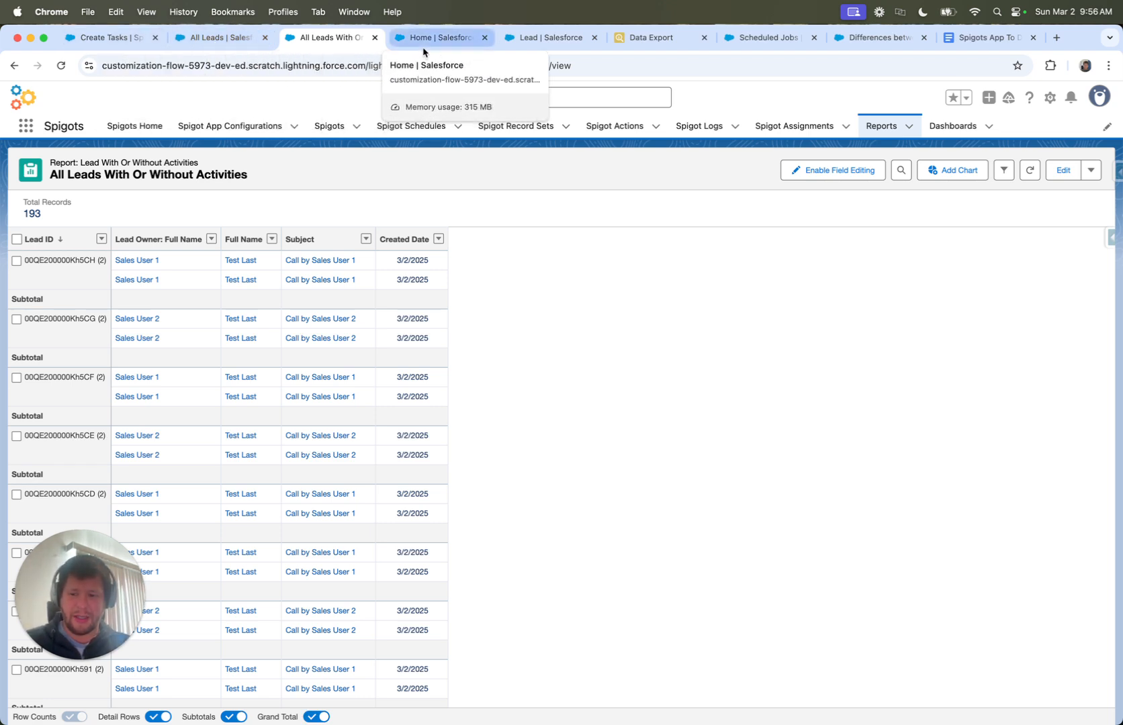
Recheck the Create Tasks action's parameters, then examine the profile visibility in the Task Type field's field-level security and cancel without saving.
left_click(116, 41)
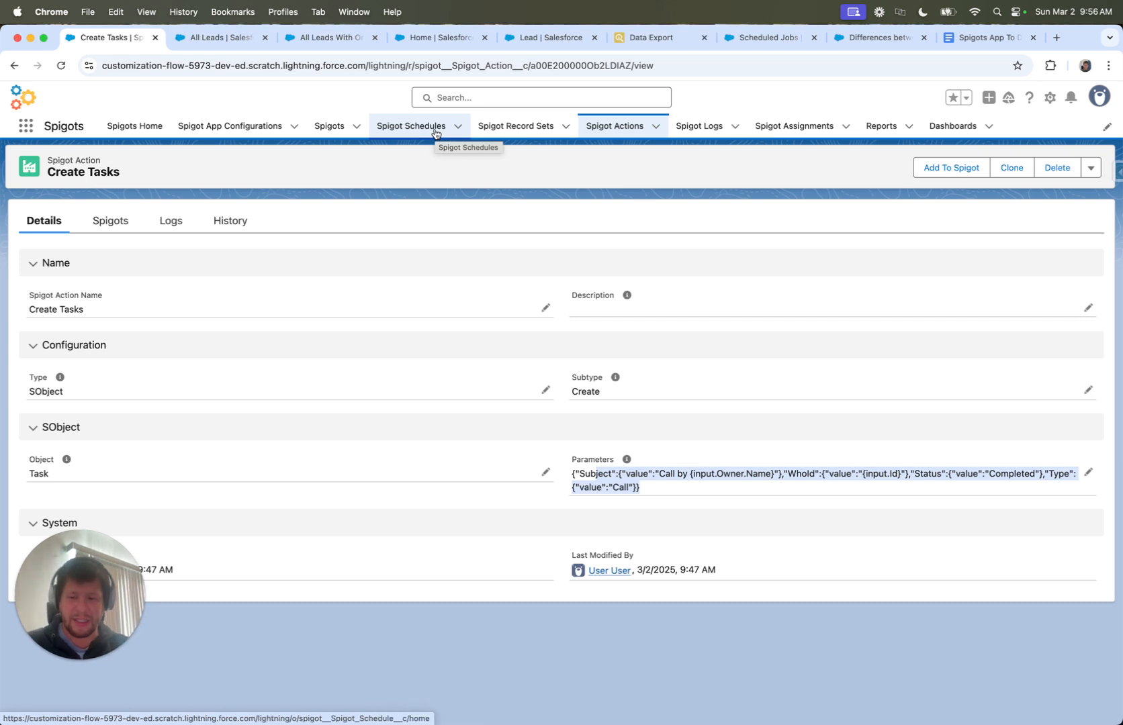
left_click(460, 42)
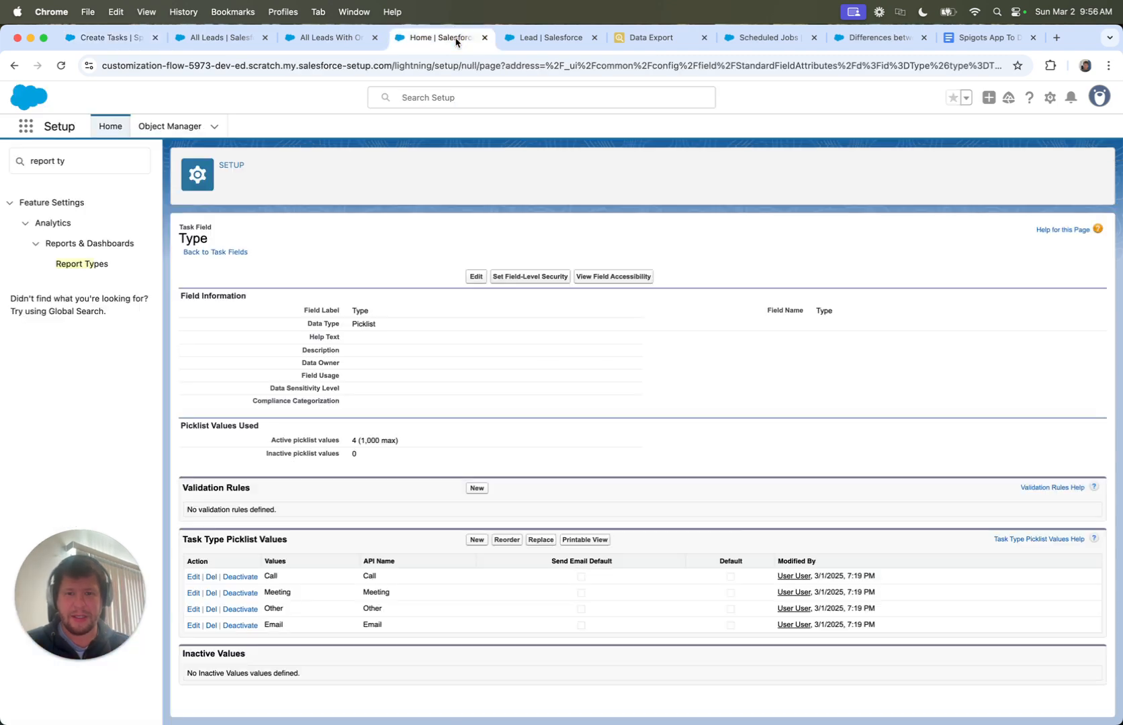
left_click(475, 276)
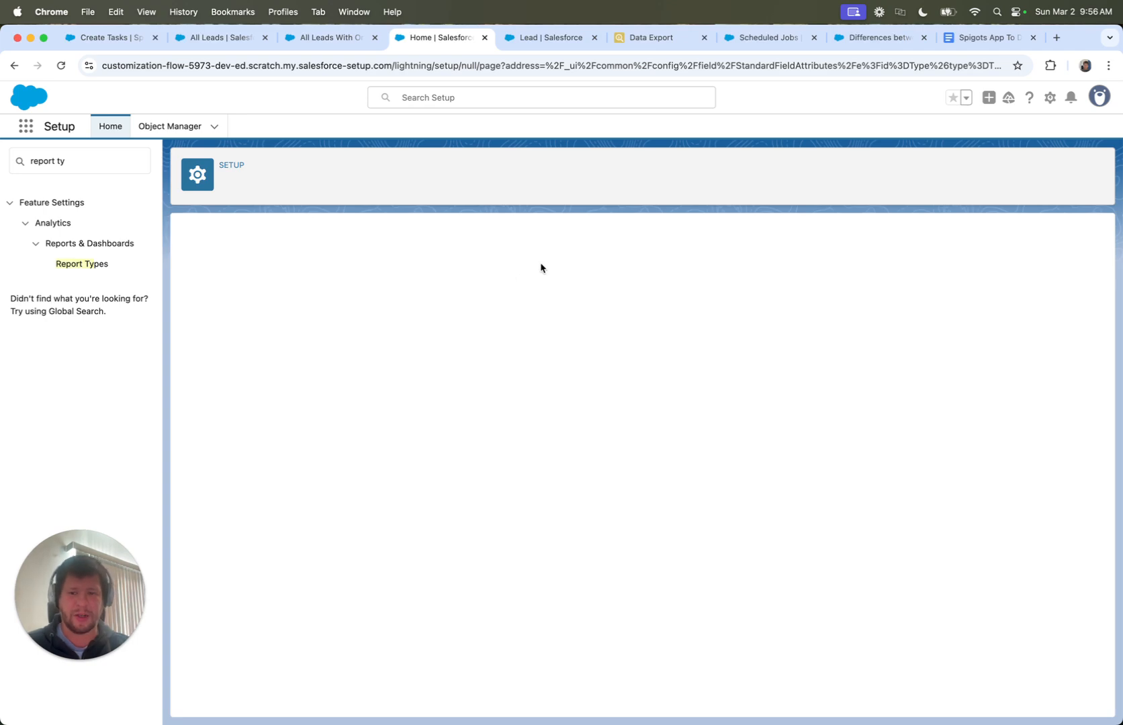
scroll(700, 342, "down", 5)
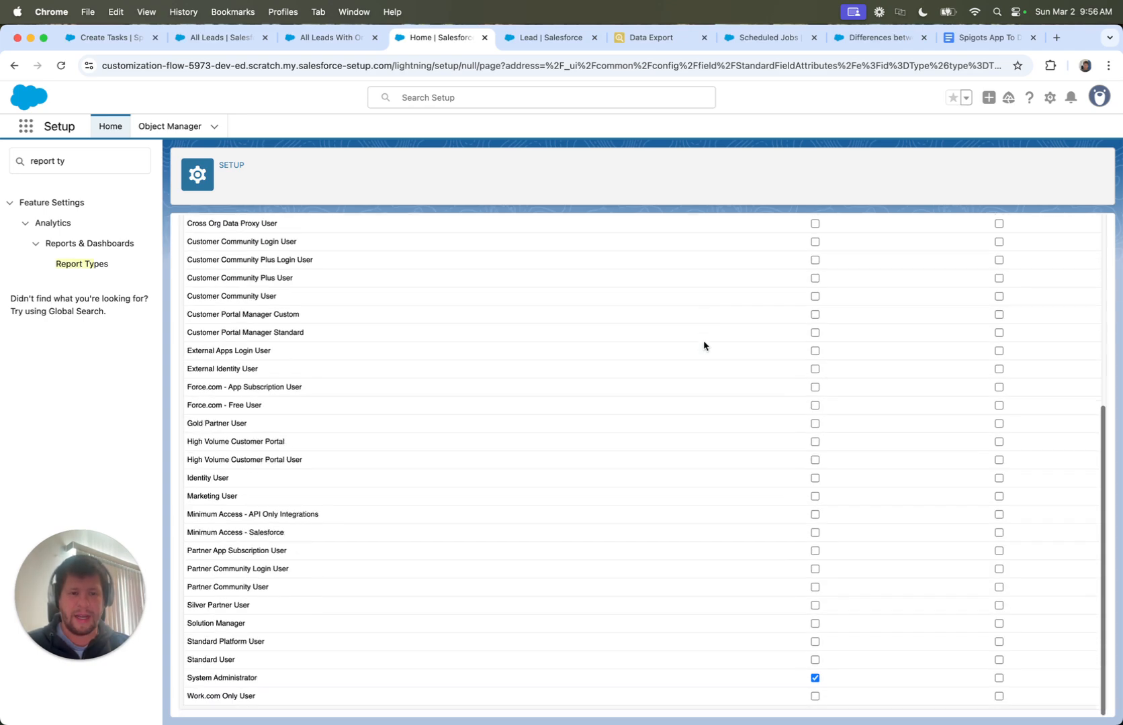
scroll(719, 492, "up", 5)
scroll(626, 566, "down", 5)
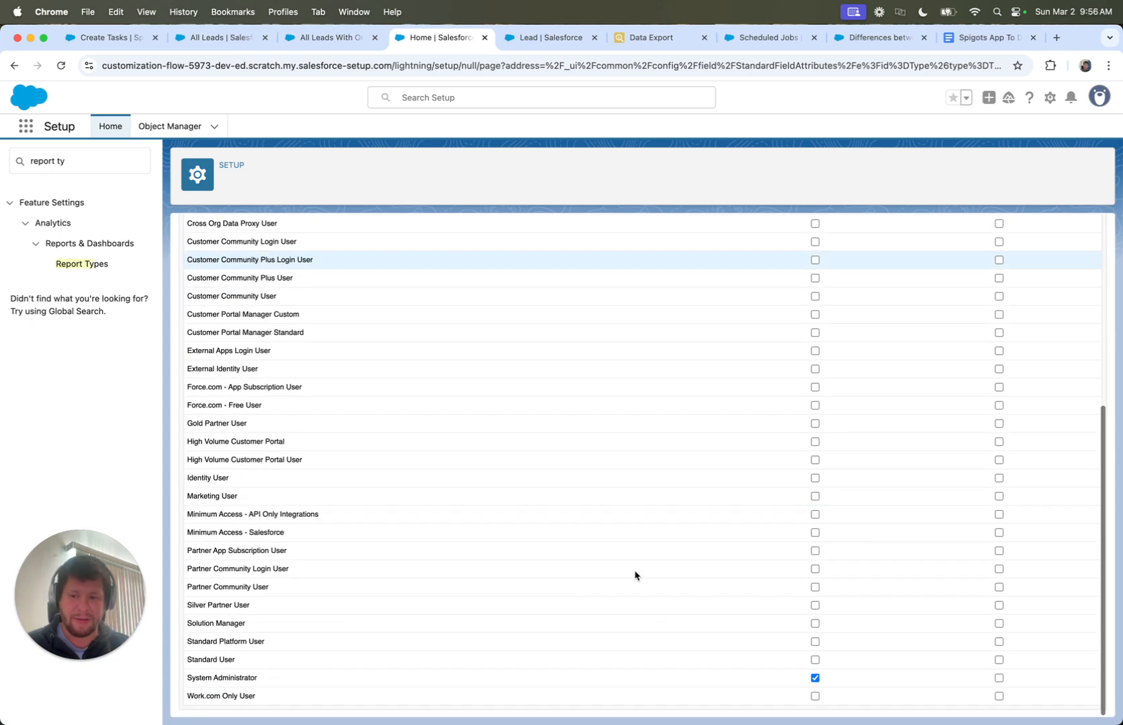
scroll(564, 390, "up", 5)
left_click(502, 265)
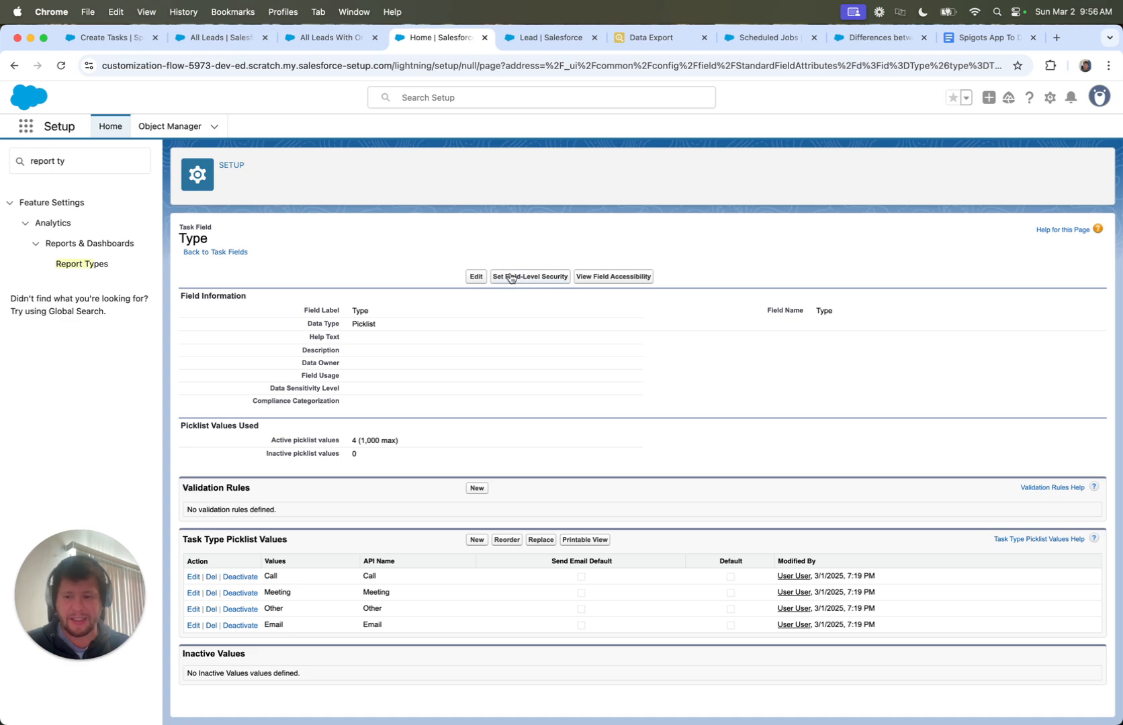
Open the Primary Spigot Job app configuration's exceptions and read the exception message in the first FieldMetadataNoFoundException log.
left_click(113, 44)
left_click(193, 131)
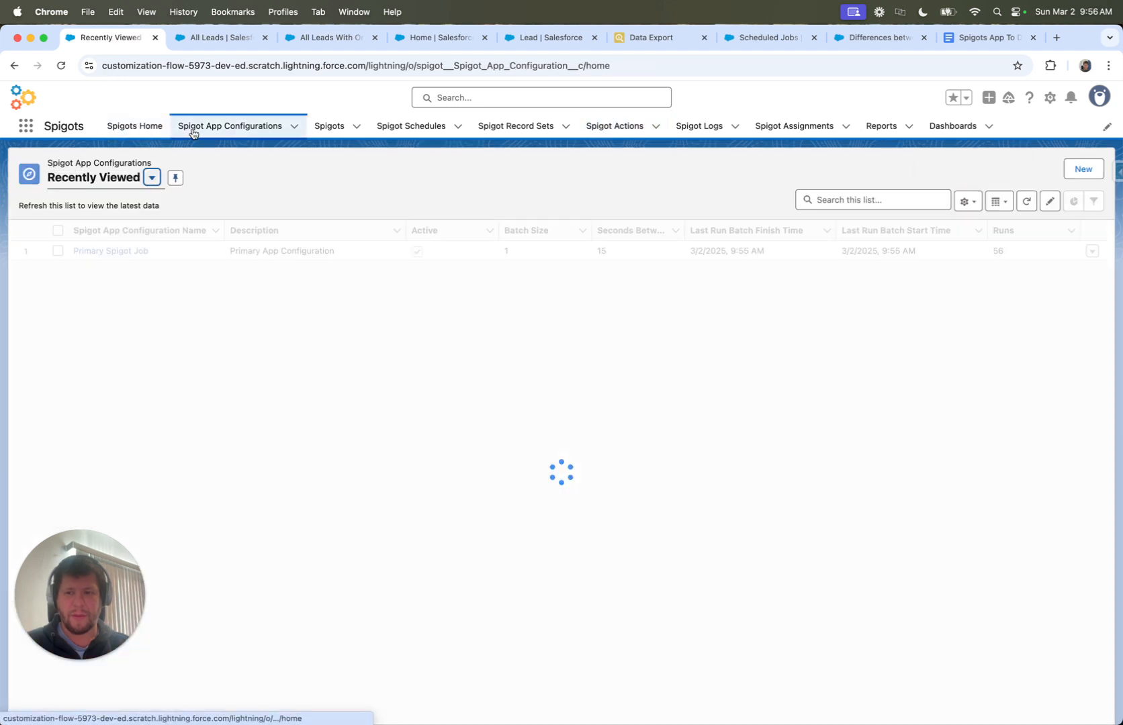
left_click(121, 252)
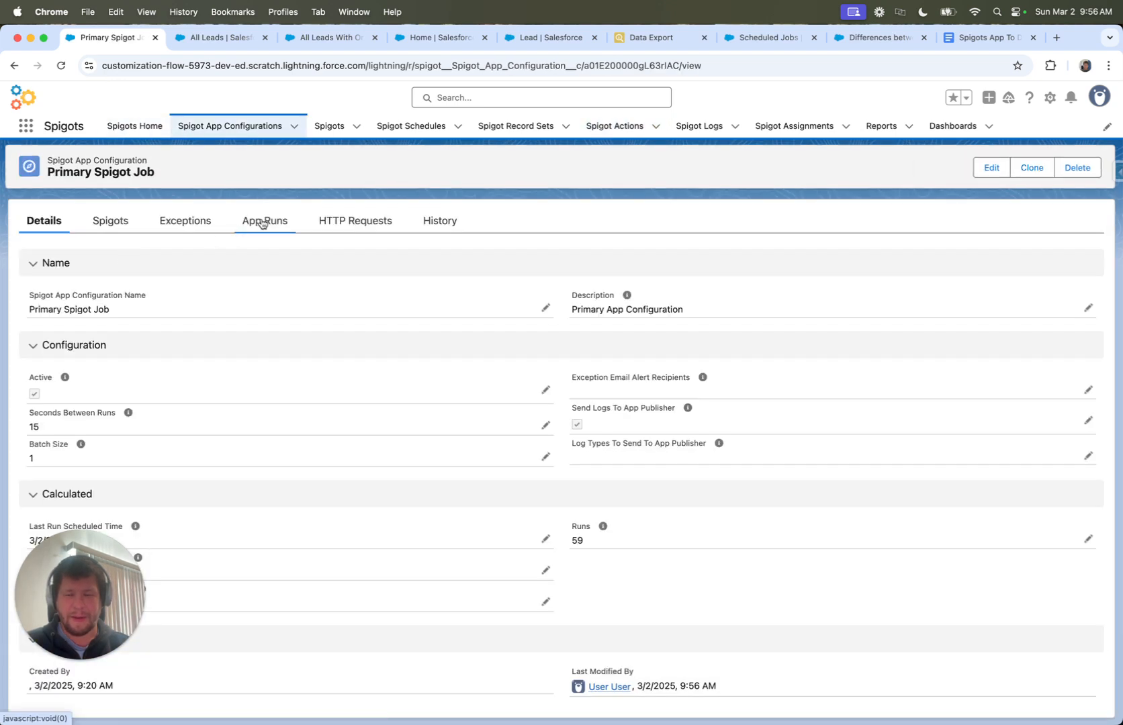
left_click(168, 220)
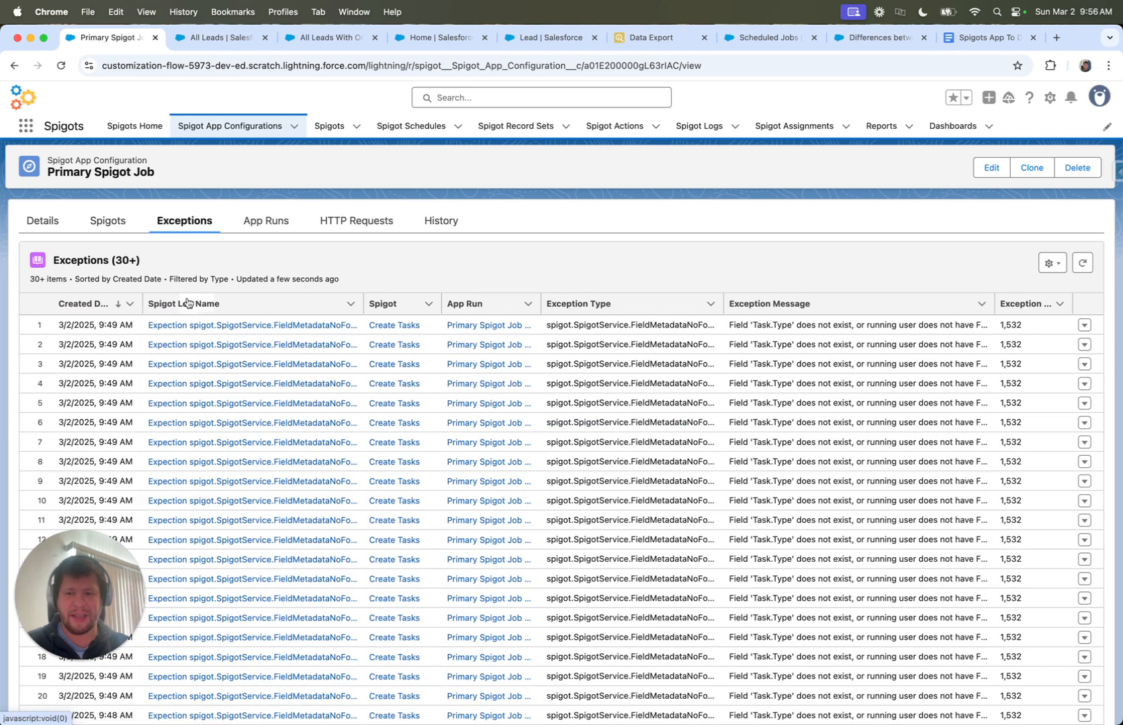
left_click(283, 326)
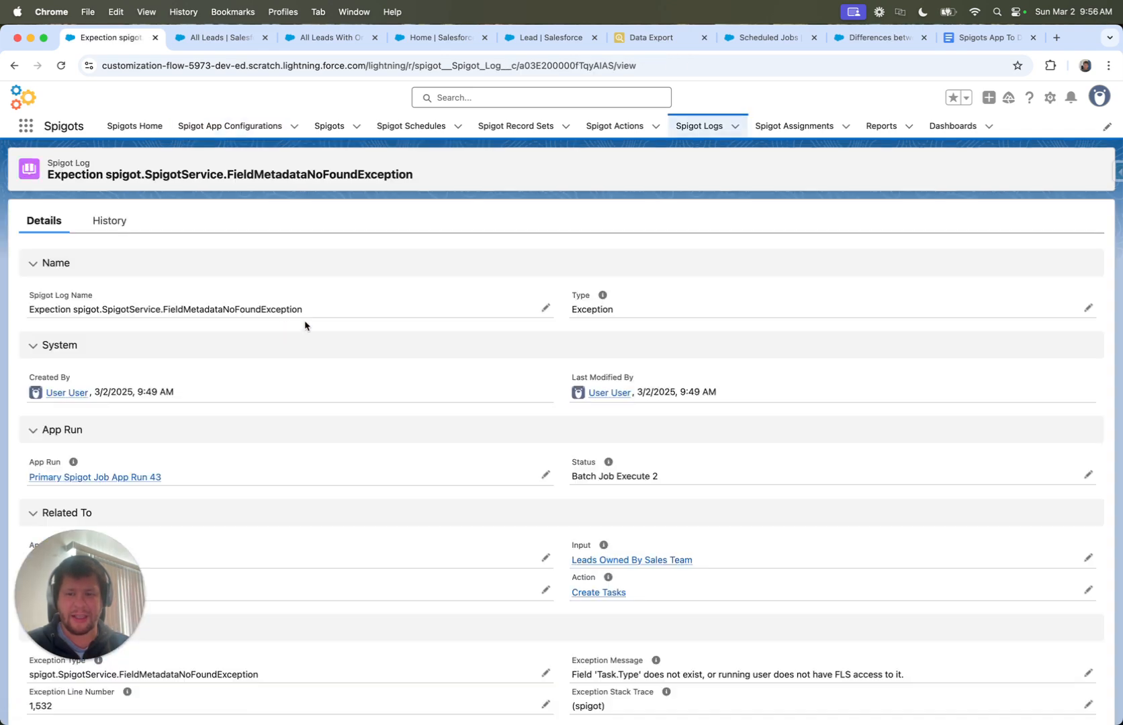
scroll(245, 325, "down", 1)
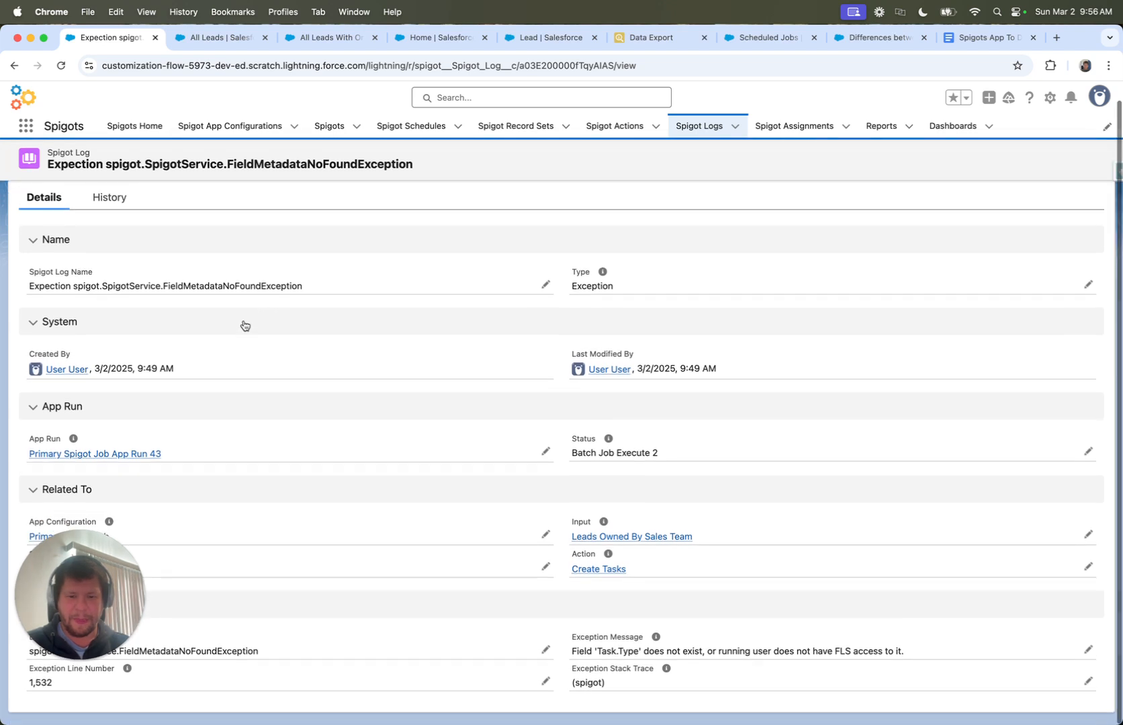
left_click_drag(573, 658, 805, 654)
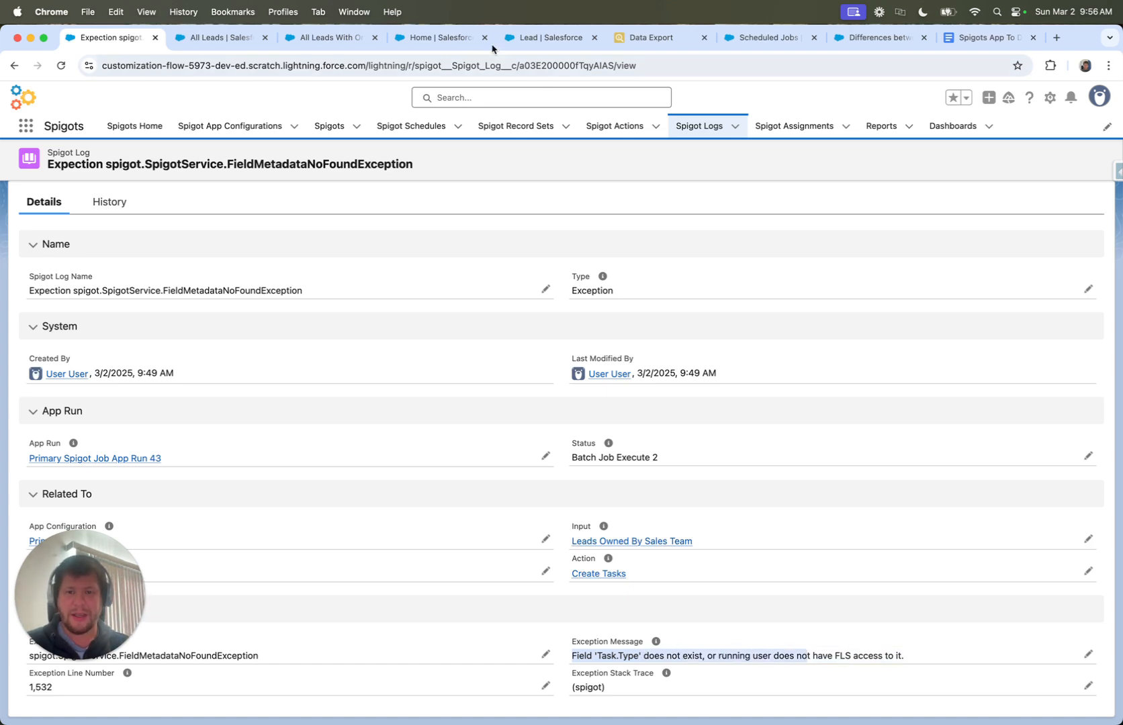
Compare the exception with the Task Type field's field-level security for each profile, leave it unsaved, and return to the All Leads With Or Without Activities report.
left_click(451, 39)
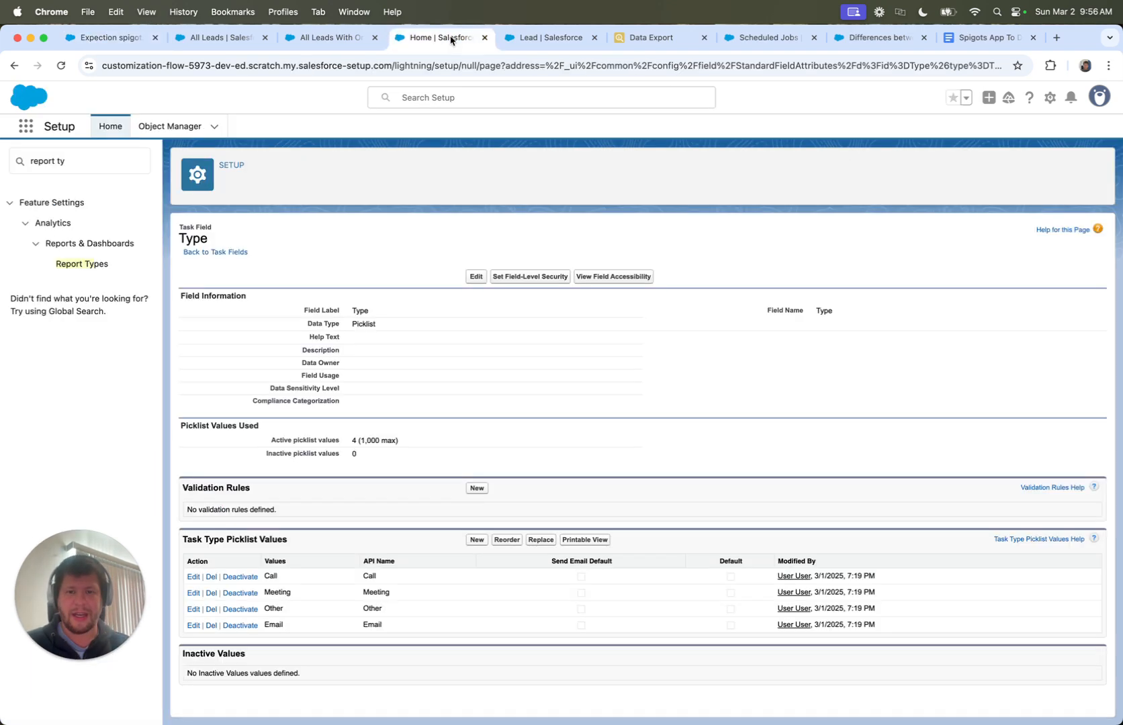
left_click(525, 280)
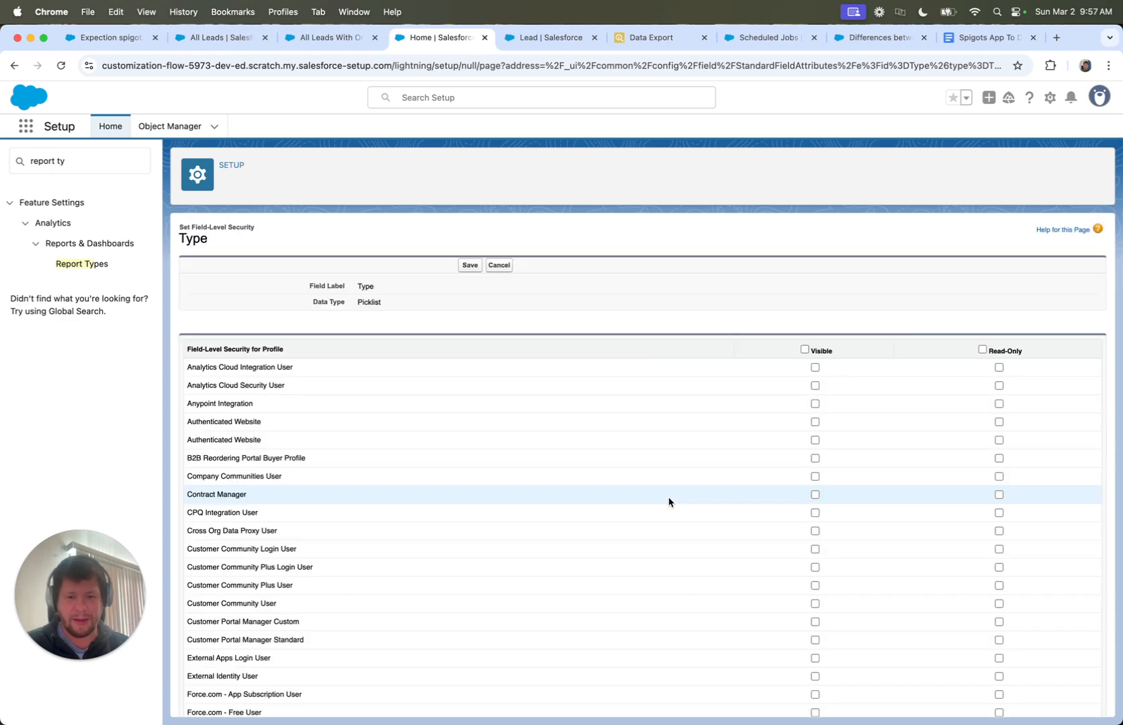
scroll(668, 501, "down", 5)
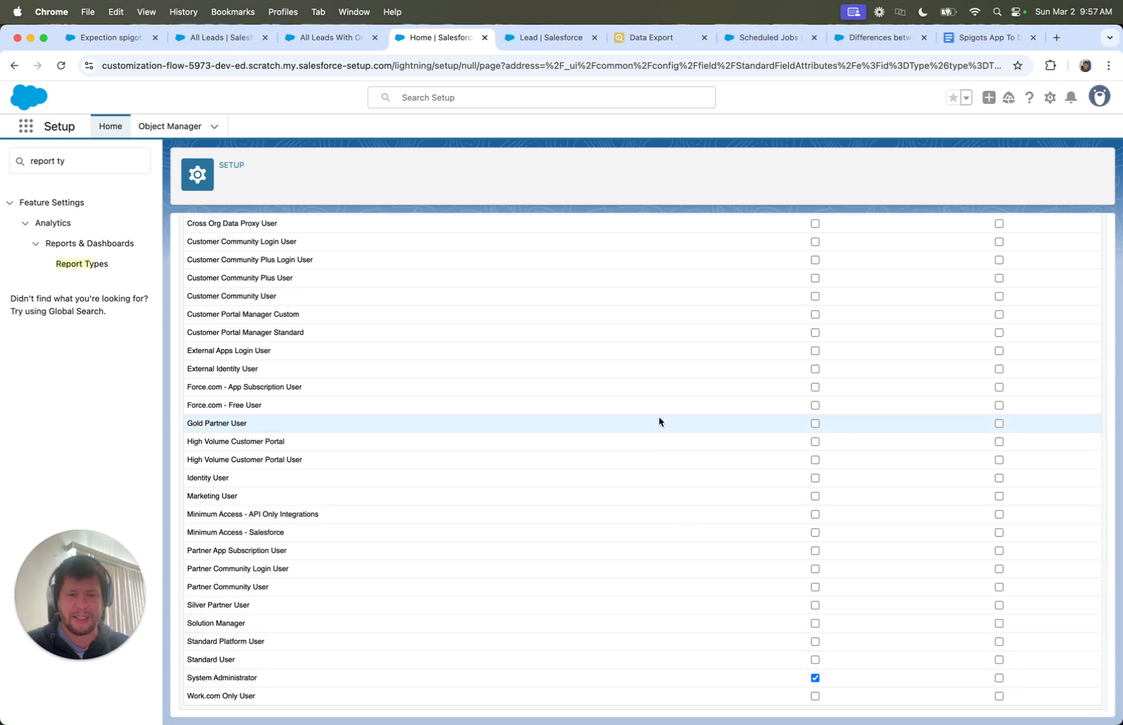
scroll(660, 421, "up", 10)
left_click(500, 268)
left_click(325, 39)
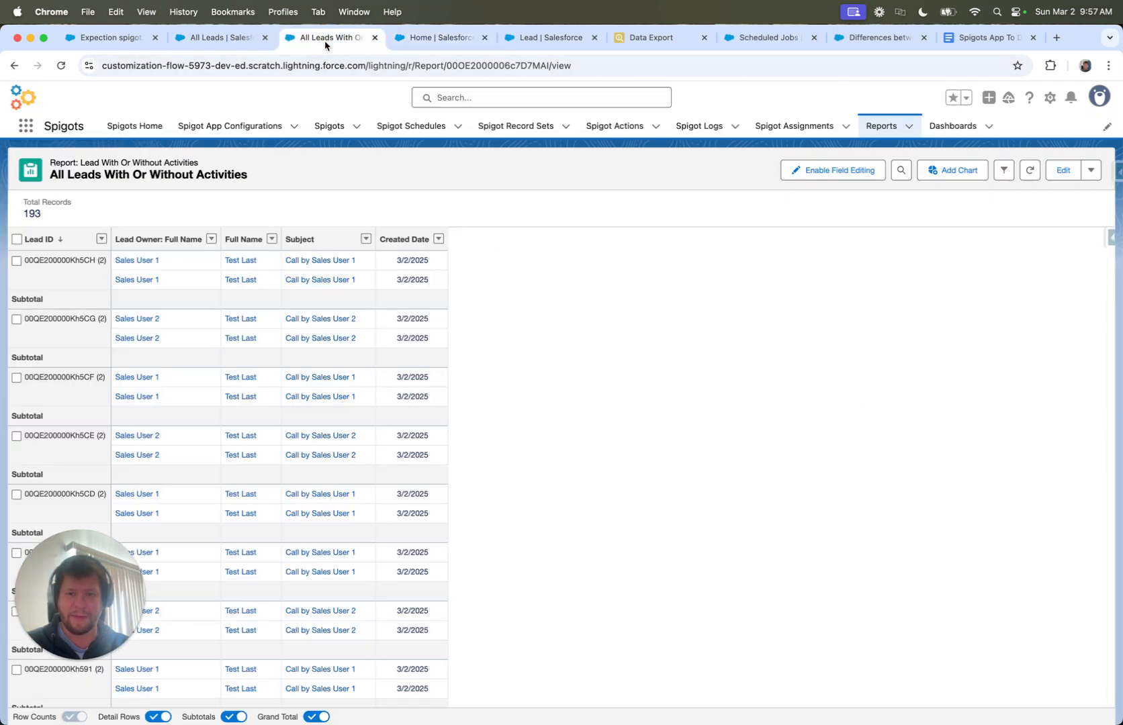